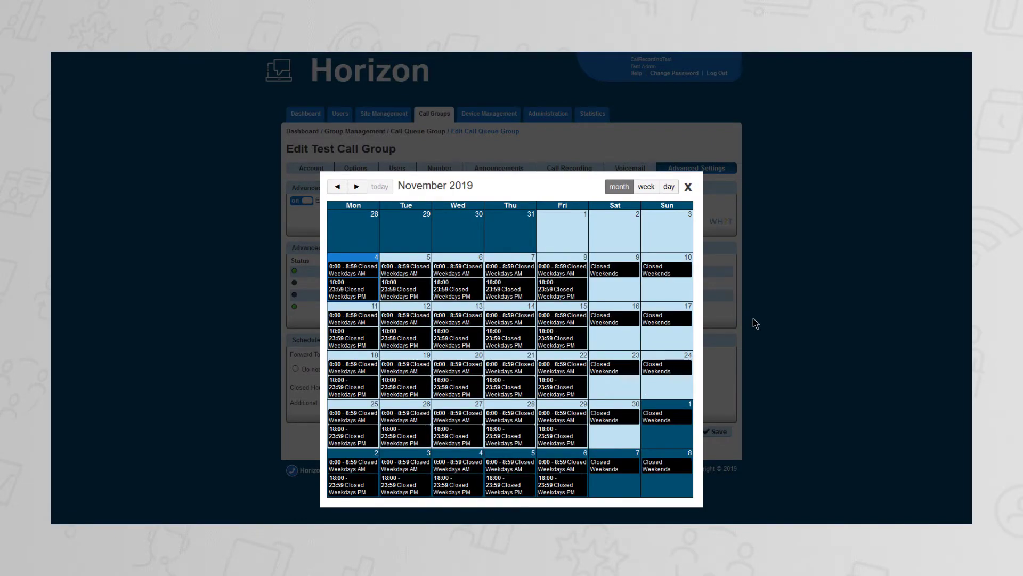
Close the schedule calendar and open a new event form in the Closed Weekdays schedule.
{"action": "left_click", "coordinate": [688, 187]}
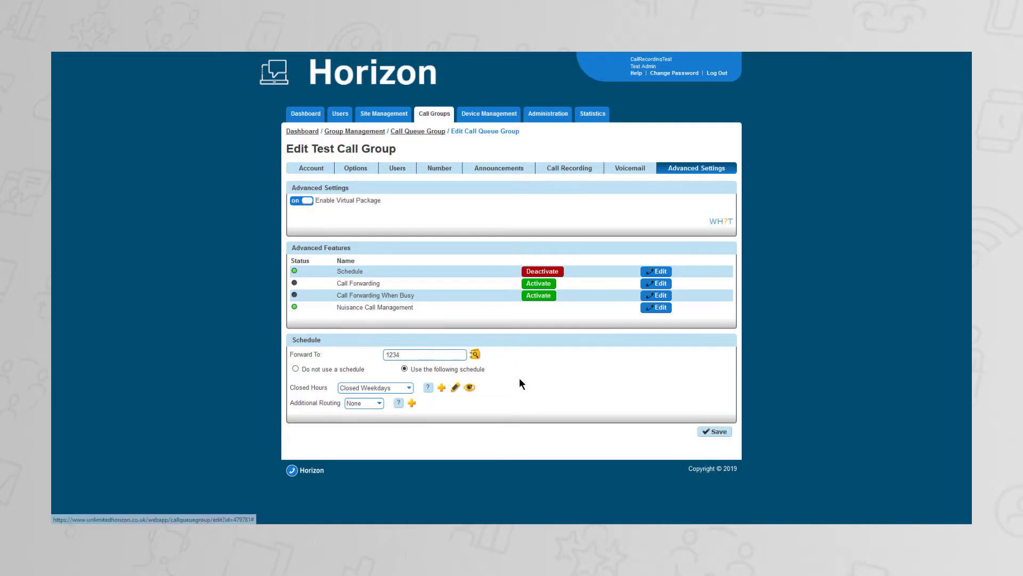
{"action": "left_click", "coordinate": [455, 391]}
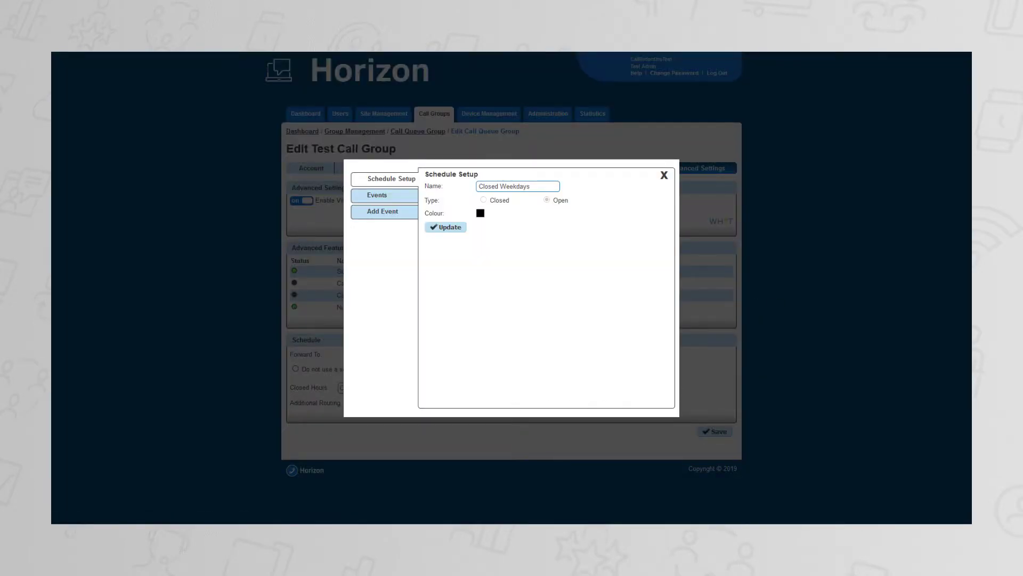
{"action": "left_click", "coordinate": [395, 213]}
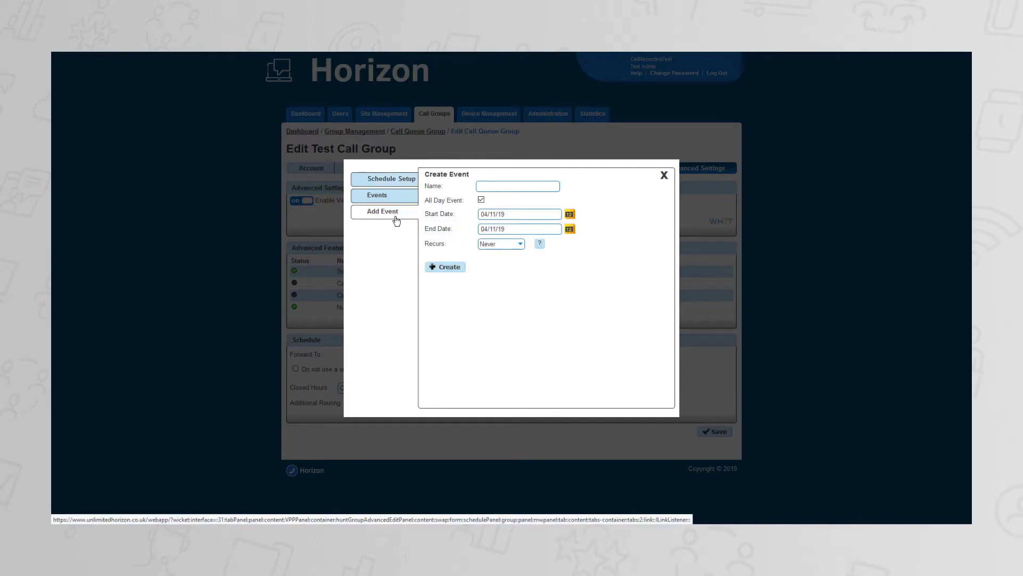
{"action": "left_click", "coordinate": [494, 186]}
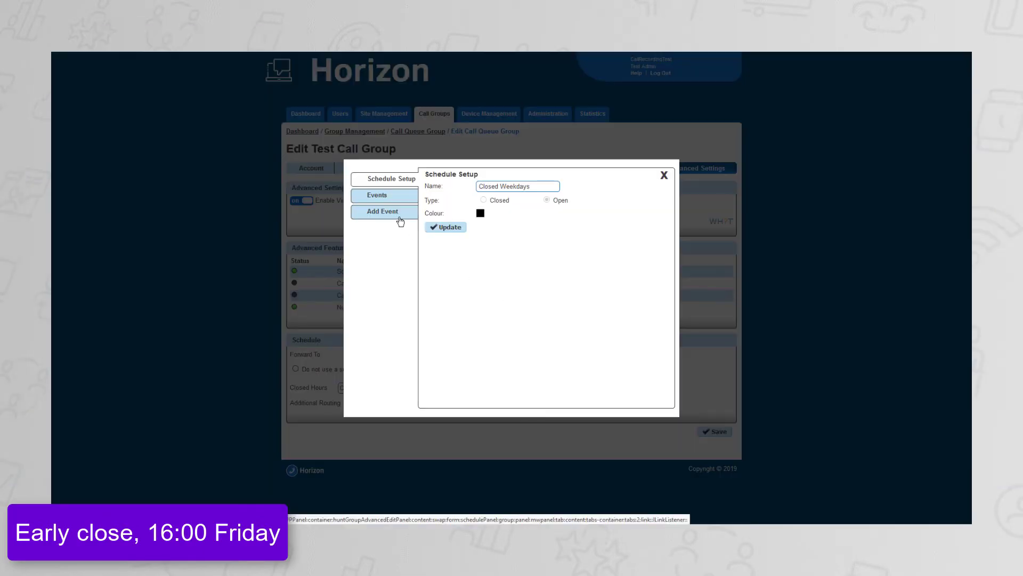
Add an event named Early Close Friday to the Closed Weekdays schedule and turn off its all-day setting.
{"action": "left_click", "coordinate": [400, 222]}
{"action": "left_click", "coordinate": [500, 184]}
{"action": "type", "text": "Ear"}
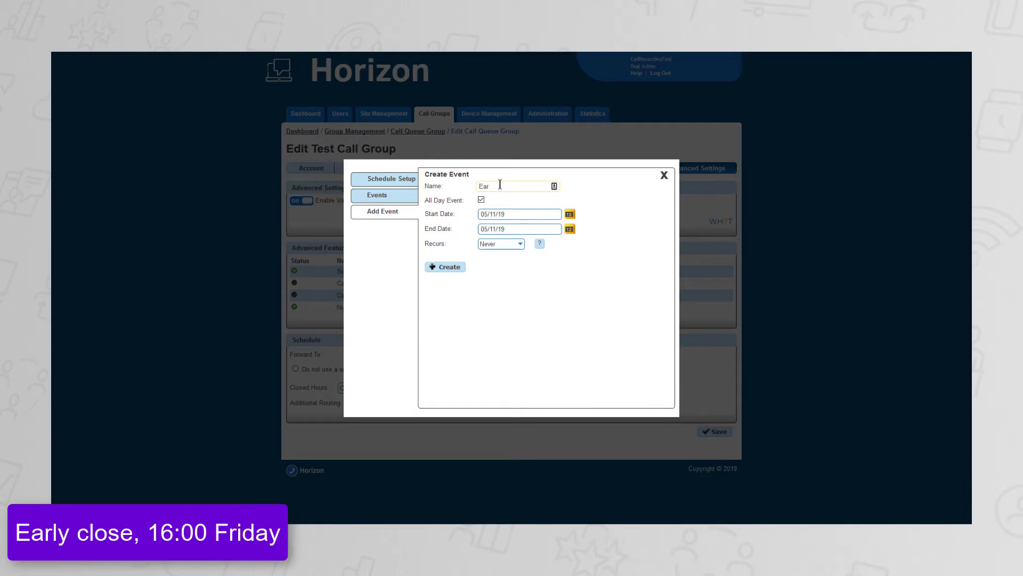
{"action": "type", "text": "ly Close Friday"}
{"action": "left_click", "coordinate": [481, 199]}
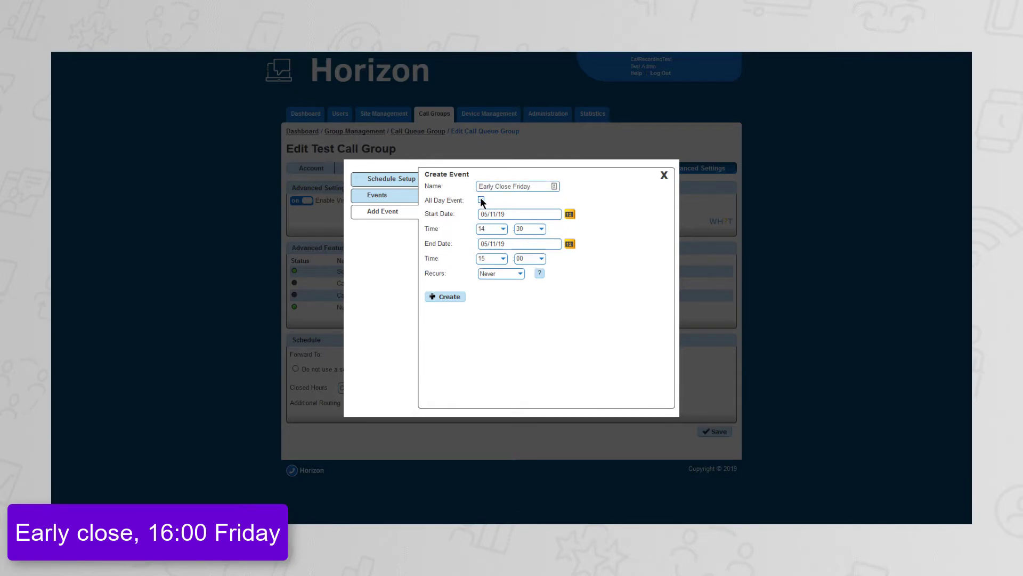
Set both the start and end dates of the Early Close Friday event to 08/11/2019.
{"action": "left_click", "coordinate": [572, 214]}
{"action": "left_click", "coordinate": [560, 261]}
{"action": "left_click", "coordinate": [570, 245]}
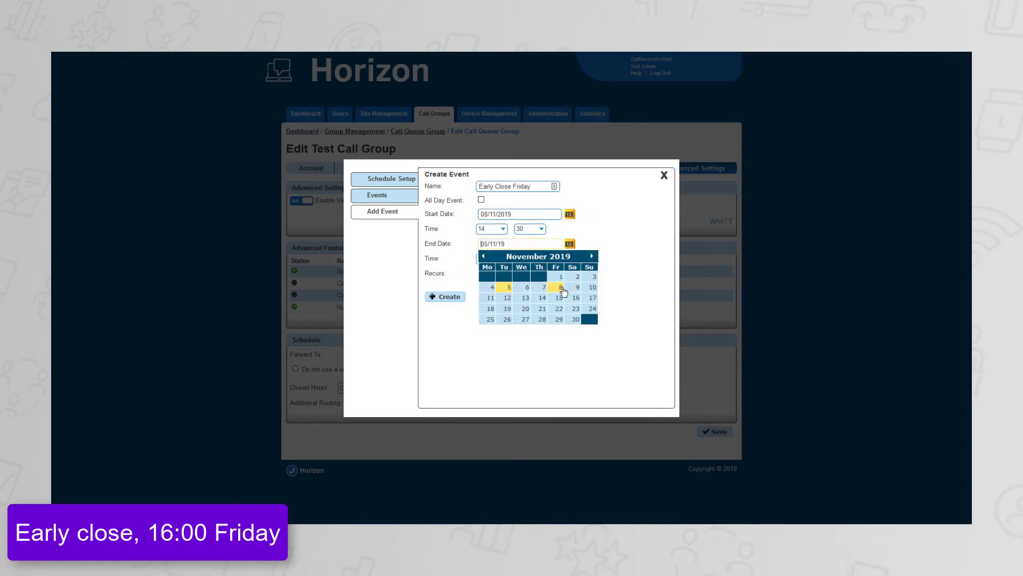
{"action": "left_click", "coordinate": [557, 288]}
Set the start time of the Early Close Friday event to 16:00.
{"action": "left_click", "coordinate": [502, 229]}
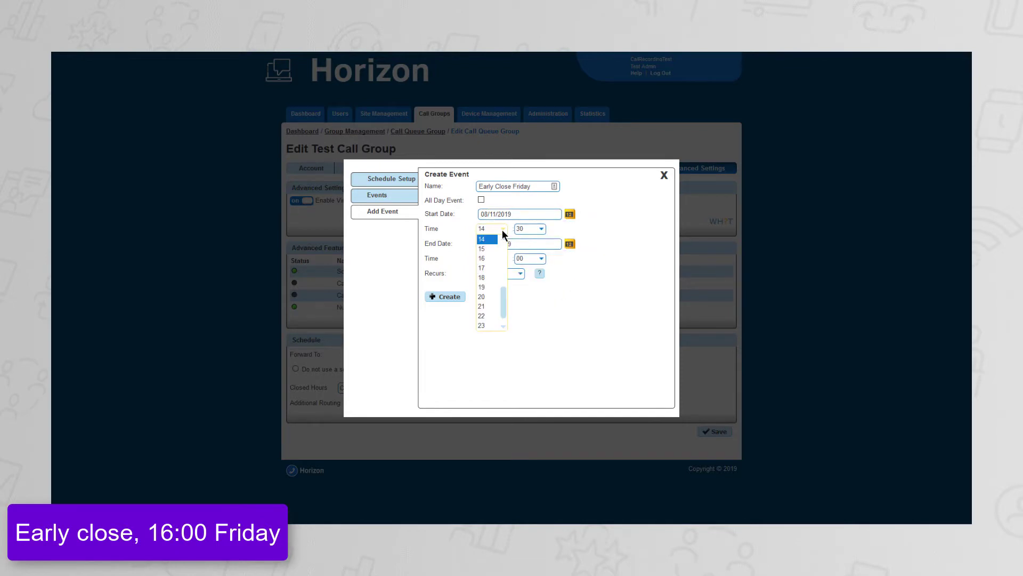
{"action": "left_click", "coordinate": [495, 266]}
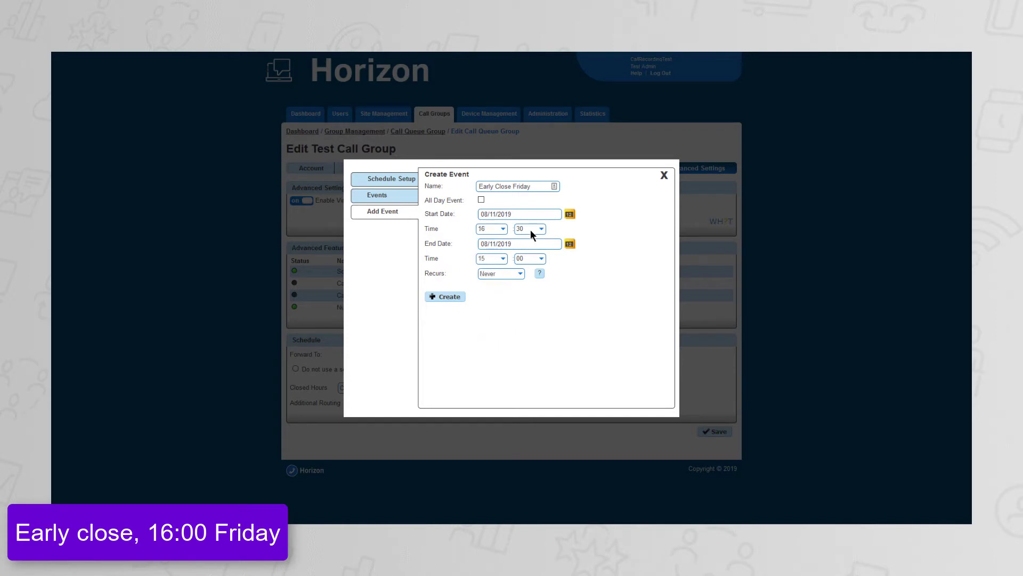
{"action": "left_click", "coordinate": [529, 229]}
{"action": "scroll", "coordinate": [527, 262], "scroll_direction": "up", "scroll_amount": 2}
{"action": "scroll", "coordinate": [527, 262], "scroll_direction": "up", "scroll_amount": 5}
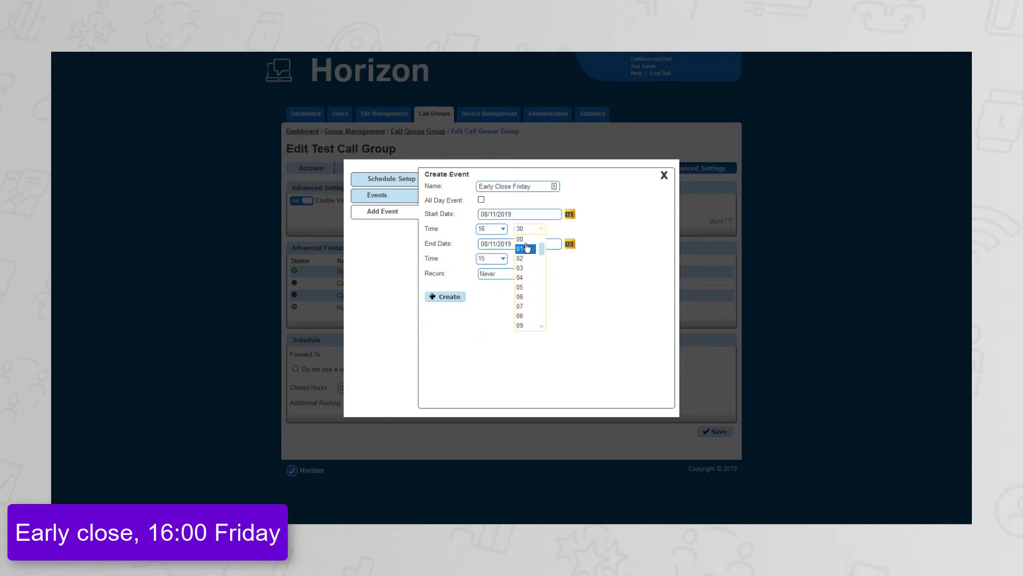
{"action": "left_click", "coordinate": [522, 239]}
Set the end time of the Early Close Friday event to 16:59 and create the event.
{"action": "left_click", "coordinate": [503, 259]}
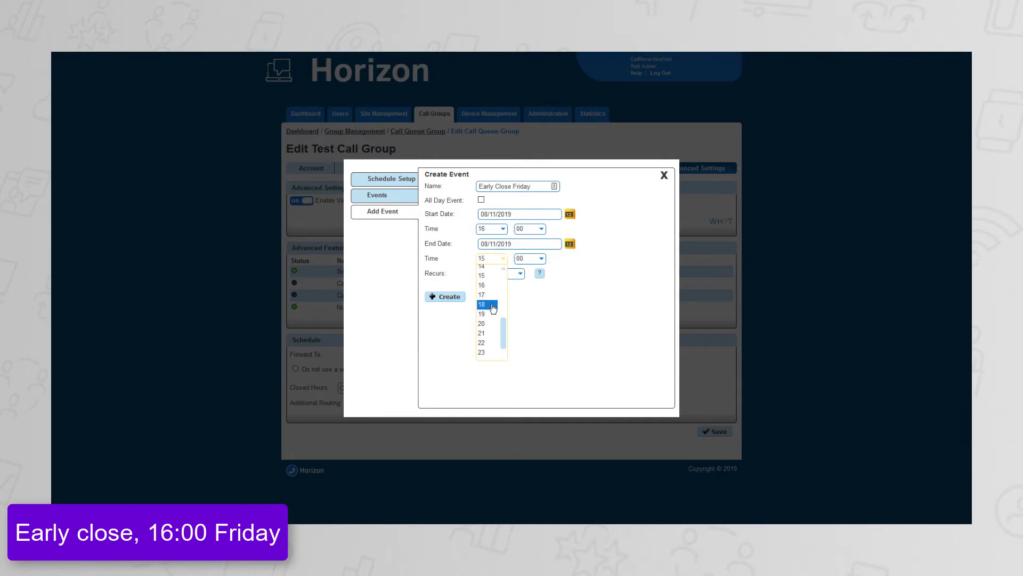
{"action": "left_click", "coordinate": [488, 281]}
{"action": "left_click", "coordinate": [534, 256]}
{"action": "scroll", "coordinate": [528, 299], "scroll_direction": "down", "scroll_amount": 8}
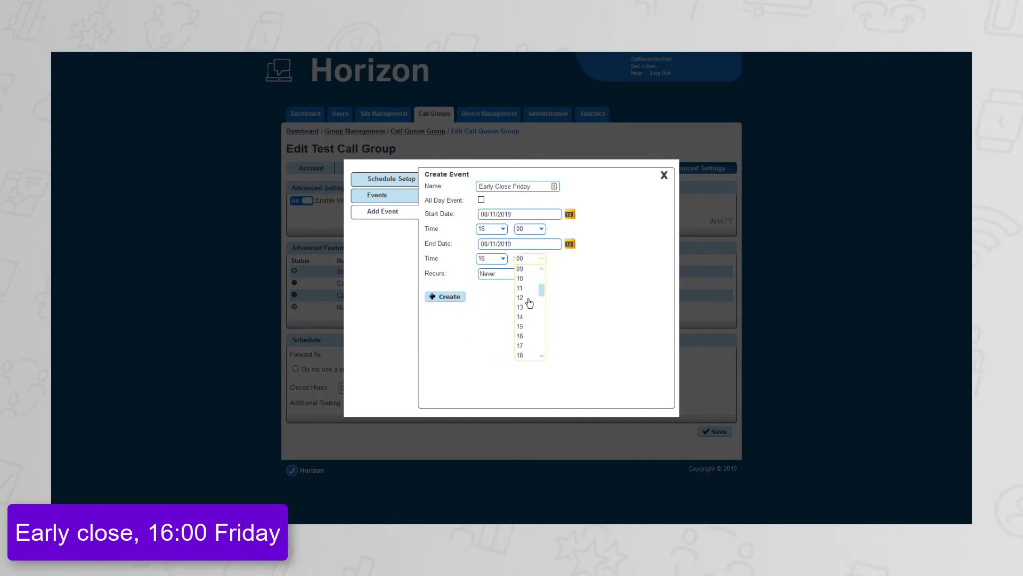
{"action": "scroll", "coordinate": [530, 305], "scroll_direction": "down", "scroll_amount": 5}
{"action": "left_click", "coordinate": [520, 354]}
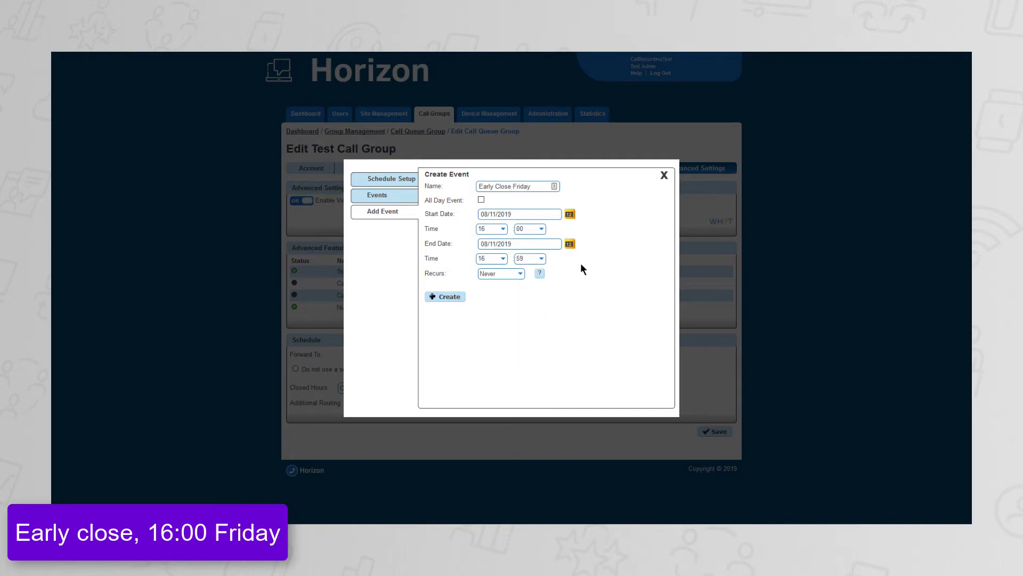
{"action": "left_click", "coordinate": [450, 297]}
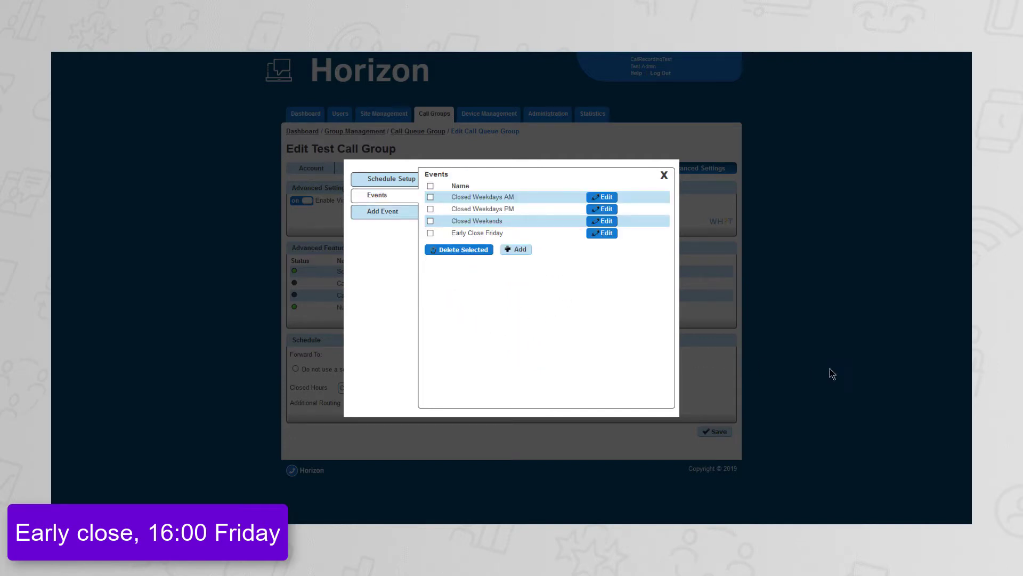
Close the schedule editor and view the Closed Weekdays calendar to check the early Friday closing.
{"action": "left_click", "coordinate": [665, 176]}
{"action": "left_click", "coordinate": [471, 393]}
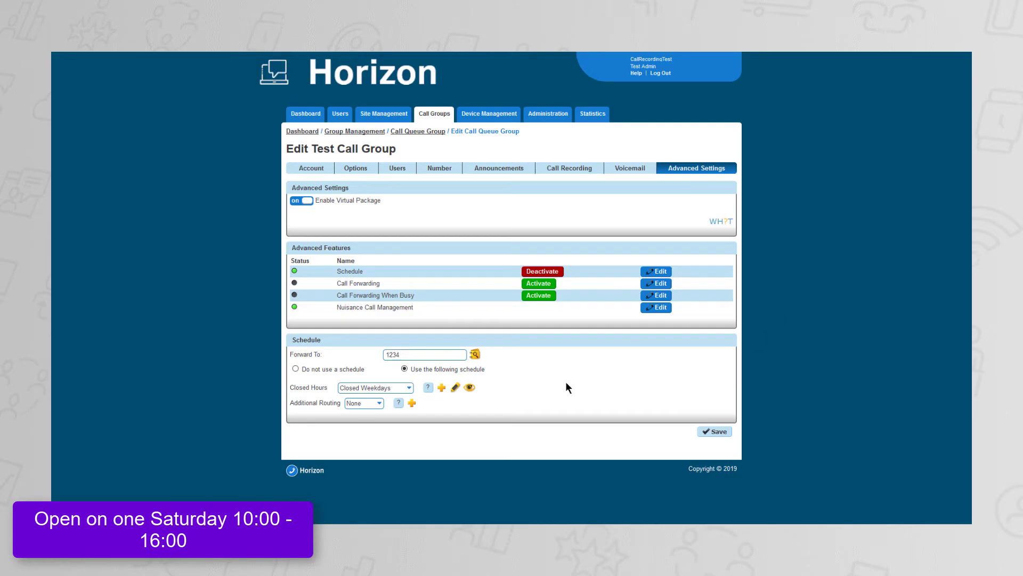
{"action": "left_click", "coordinate": [469, 388]}
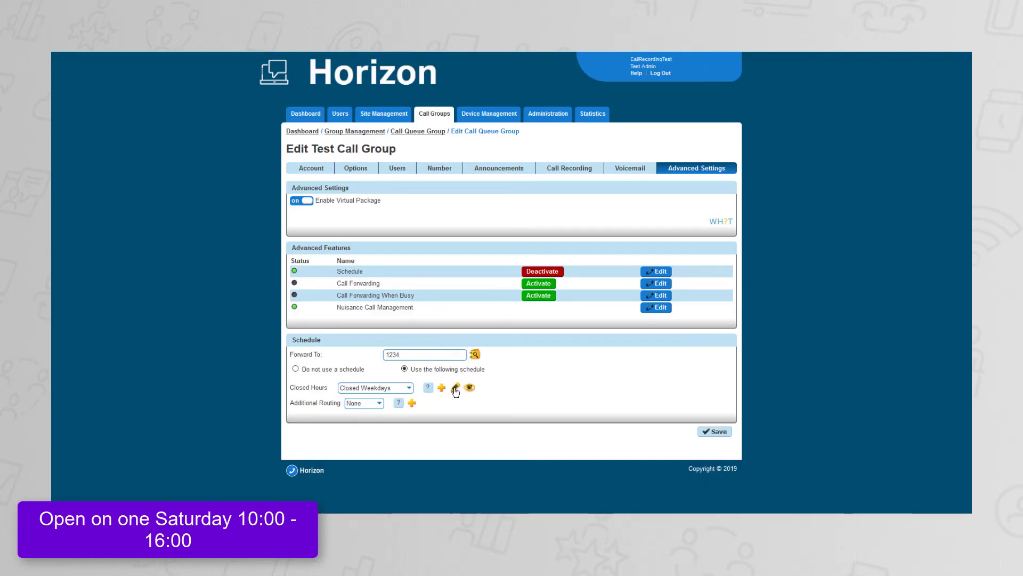
Make the Closed Weekends event stop recurring on 15/11/2019, update it, and view the schedule calendar.
{"action": "left_click", "coordinate": [455, 387]}
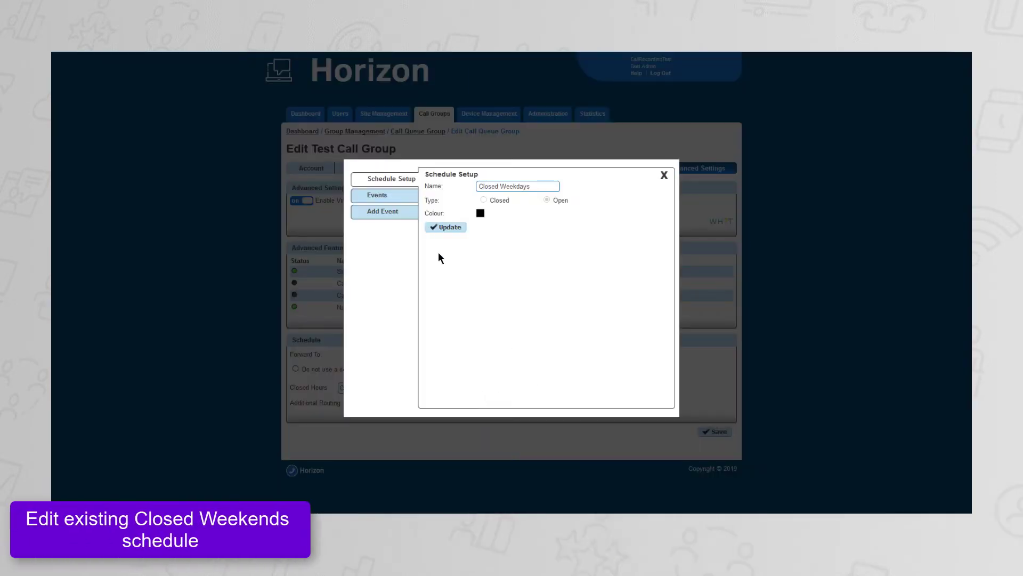
{"action": "left_click", "coordinate": [387, 198]}
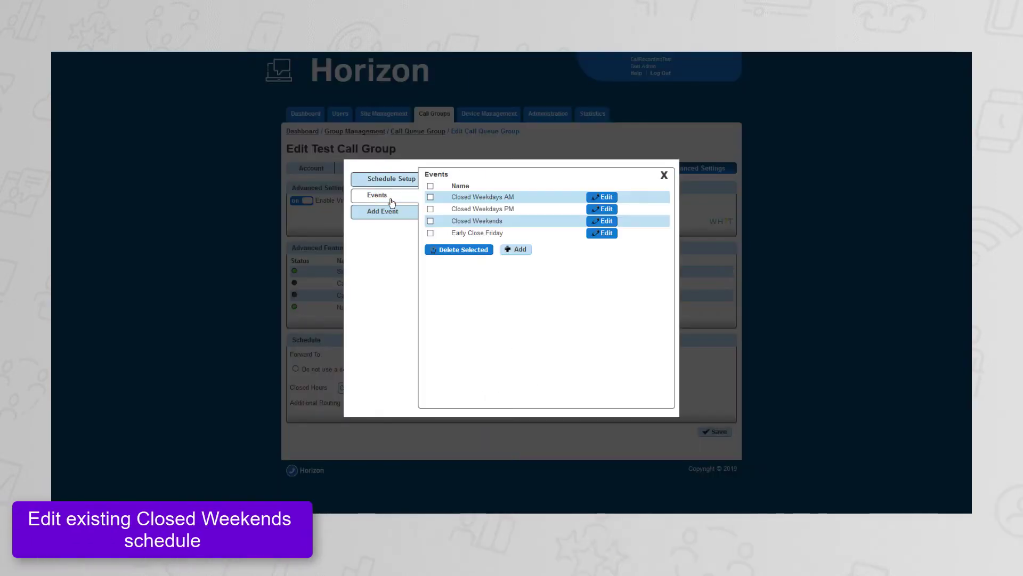
{"action": "left_click", "coordinate": [596, 221]}
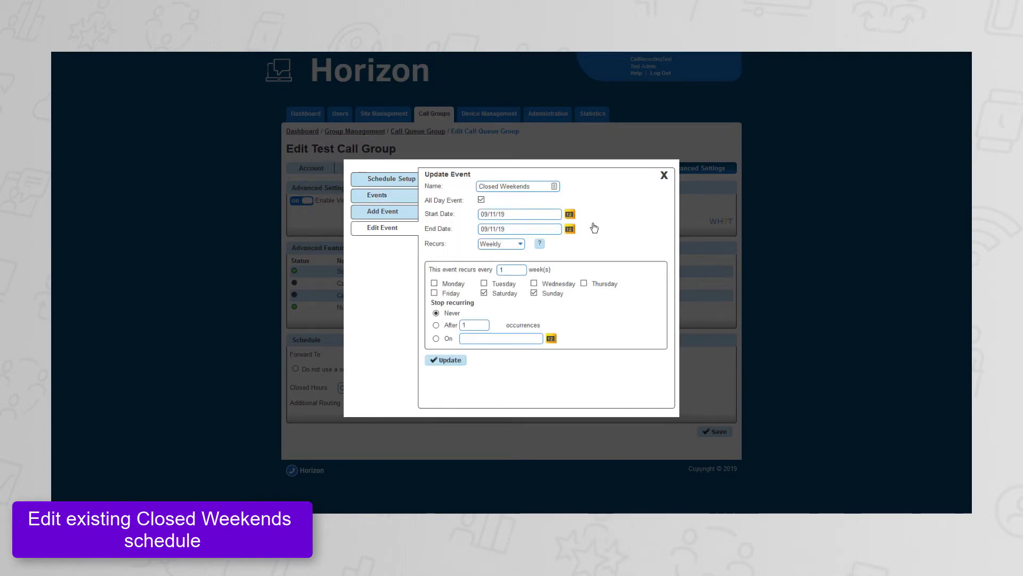
{"action": "left_click", "coordinate": [436, 339]}
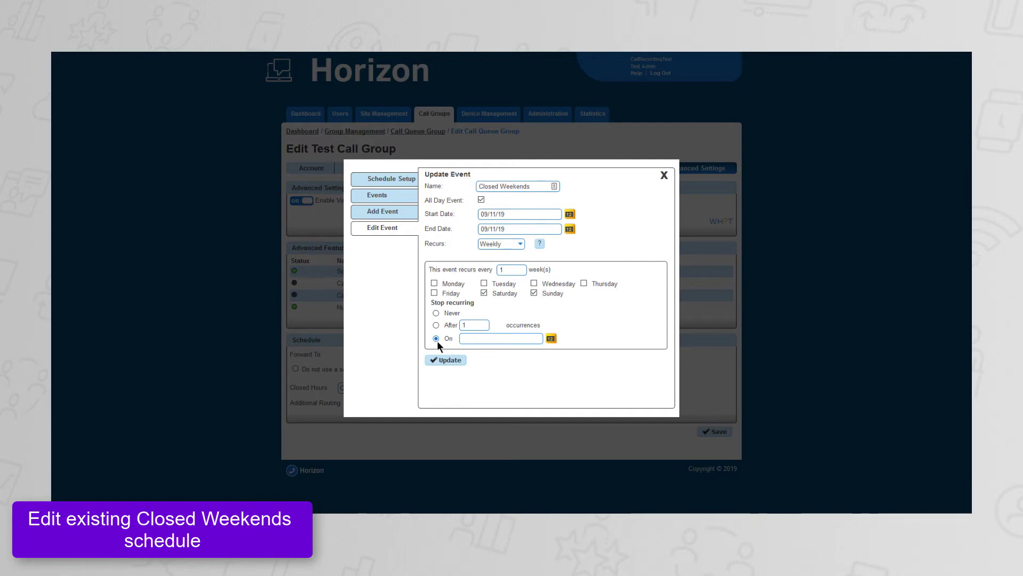
{"action": "left_click", "coordinate": [550, 339]}
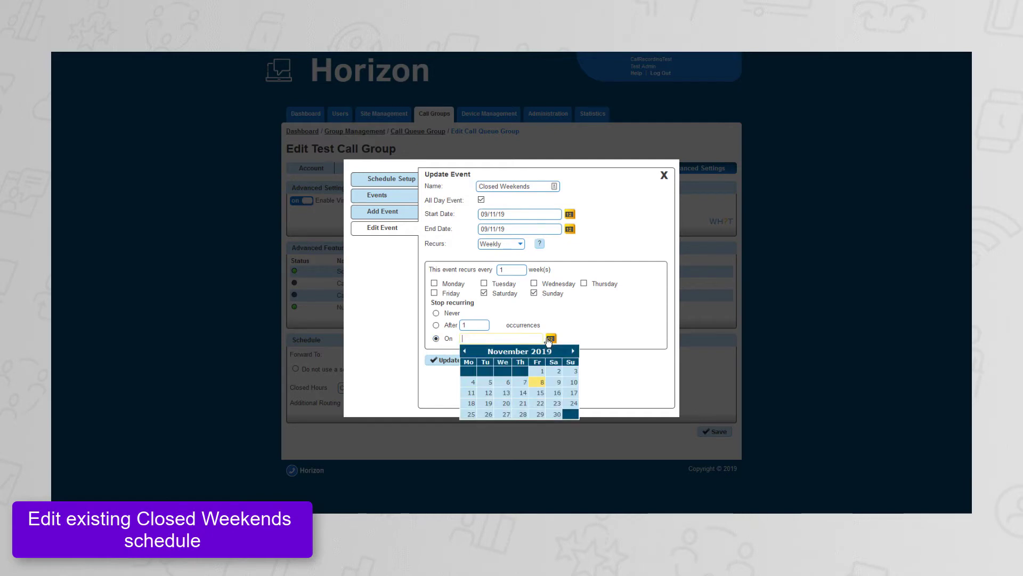
{"action": "left_click", "coordinate": [541, 395]}
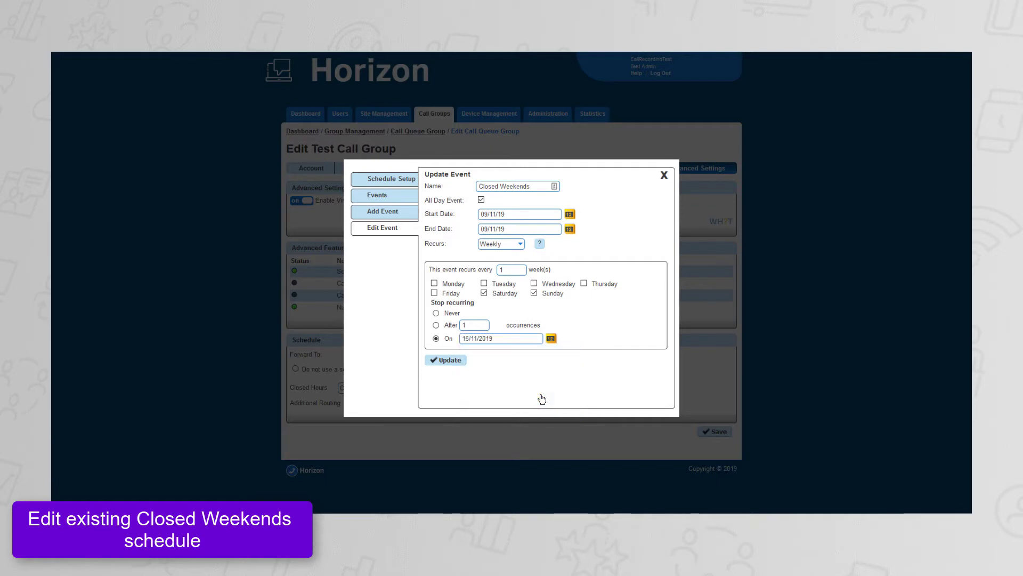
{"action": "left_click", "coordinate": [450, 360]}
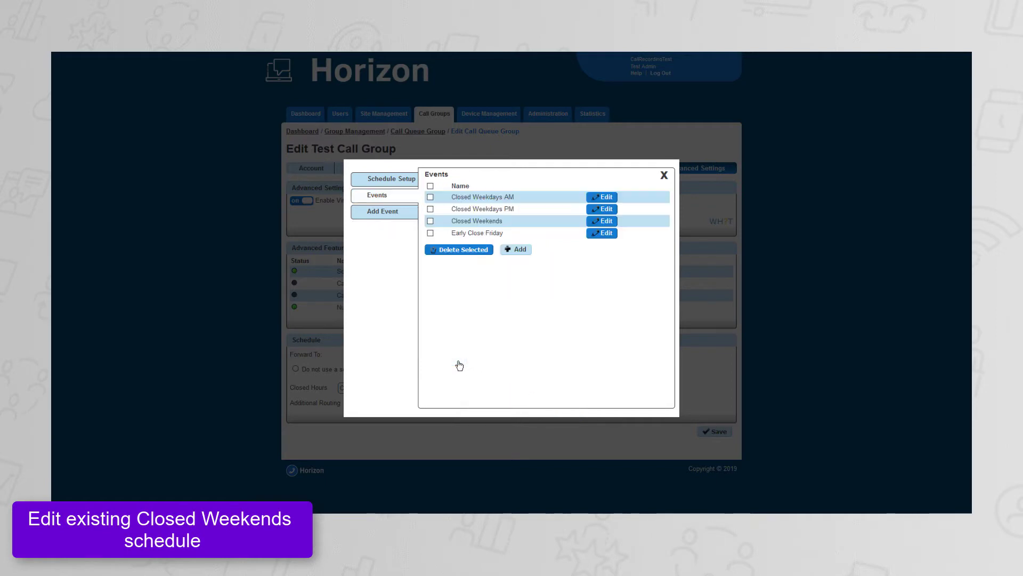
{"action": "left_click", "coordinate": [663, 176]}
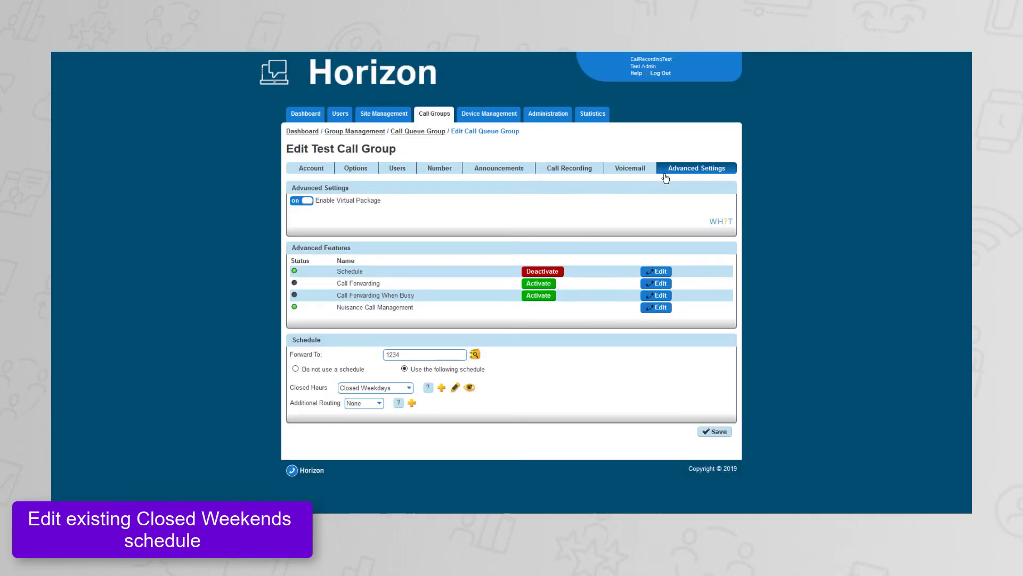
{"action": "left_click", "coordinate": [470, 388]}
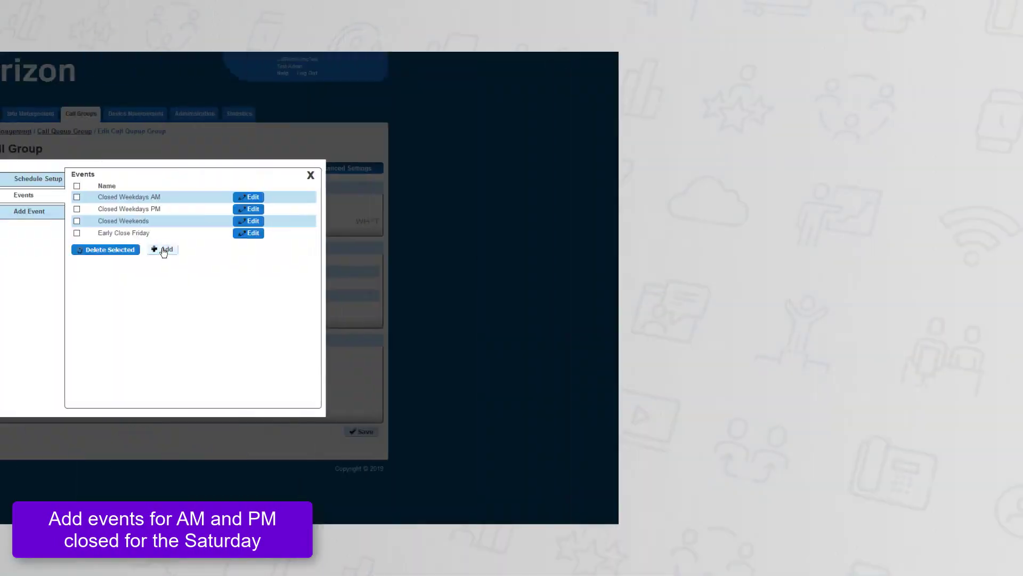
Add an event named Sat Closed AM to the Closed Weekdays schedule and turn off its all-day setting.
{"action": "left_click", "coordinate": [163, 250]}
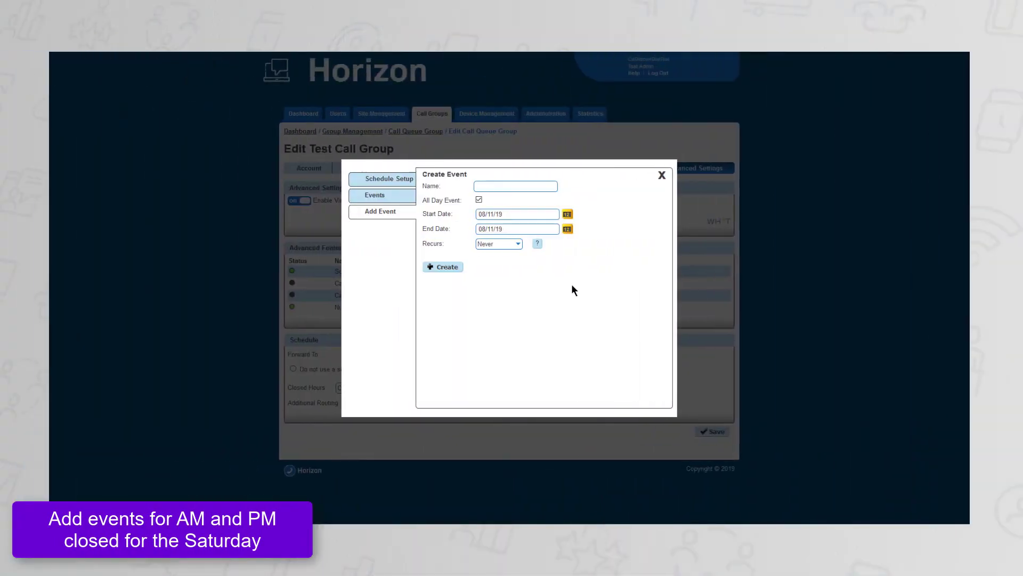
{"action": "left_click", "coordinate": [504, 187]}
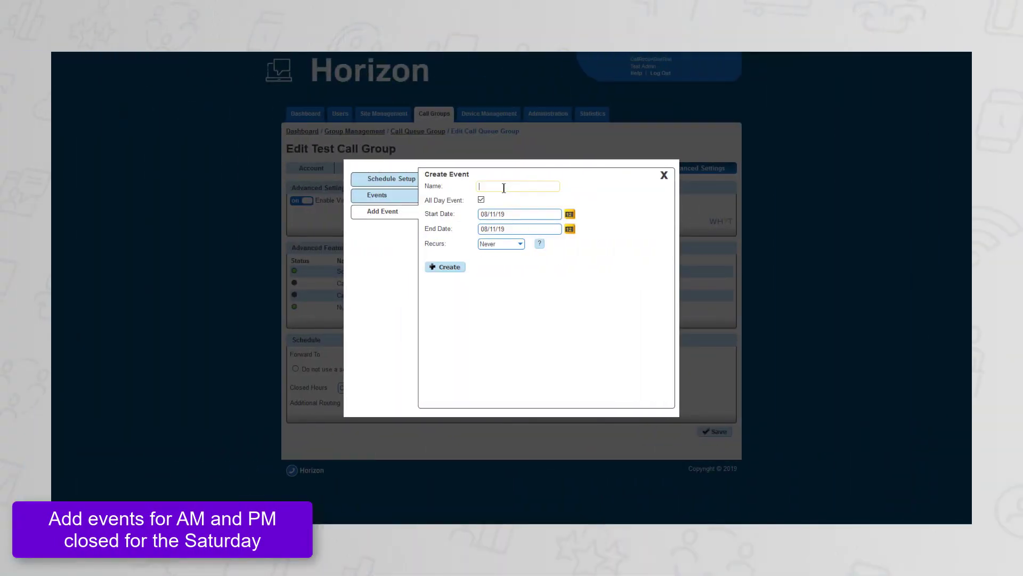
{"action": "type", "text": "Sat Closed AM"}
{"action": "left_click", "coordinate": [481, 200]}
Set both the start and end dates of the Sat Closed AM event to 16/11/2019.
{"action": "left_click", "coordinate": [570, 214]}
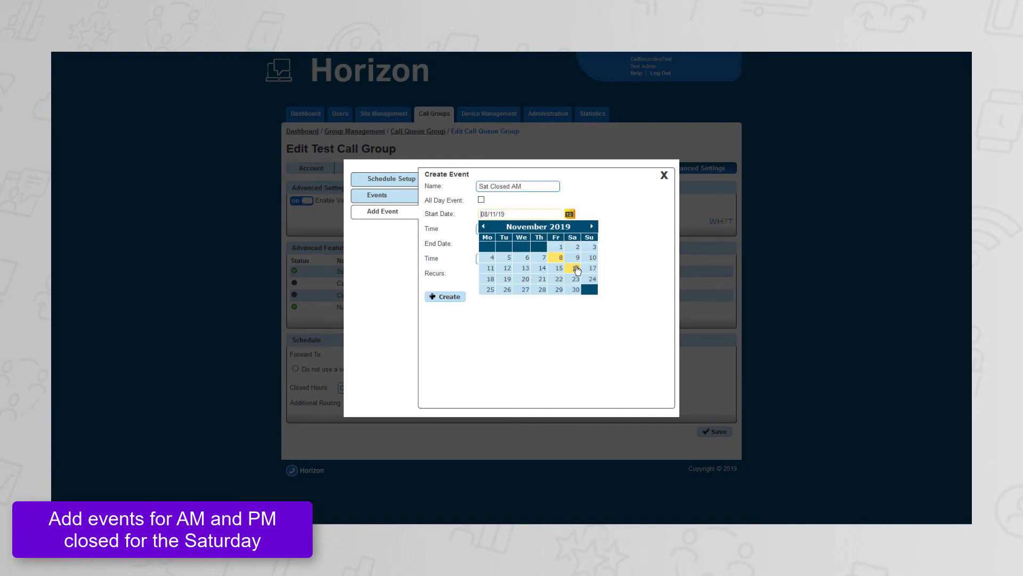
{"action": "left_click", "coordinate": [577, 269]}
{"action": "left_click", "coordinate": [570, 244]}
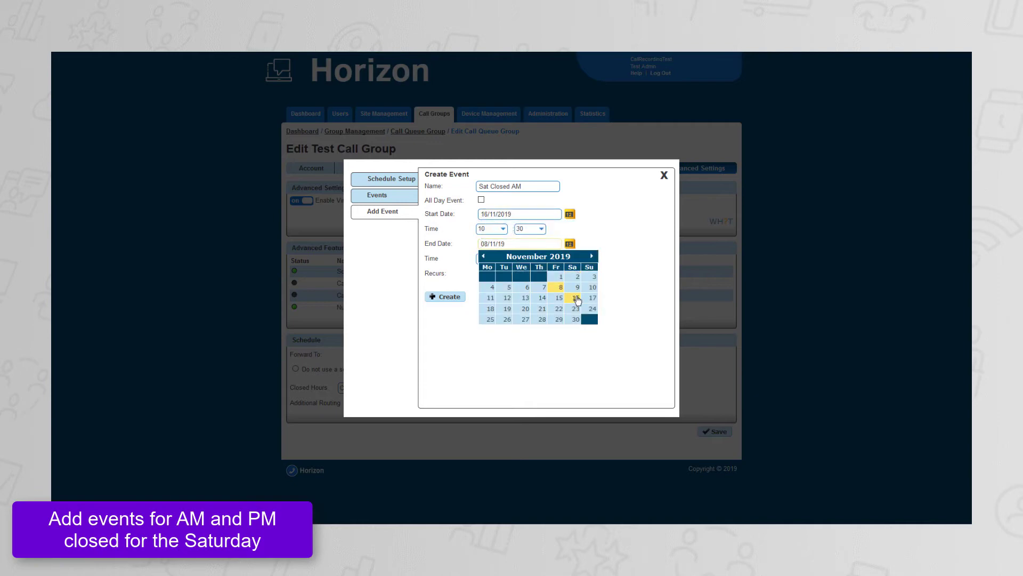
{"action": "left_click", "coordinate": [575, 298]}
Set the start time of the Sat Closed AM event to 00:00.
{"action": "left_click", "coordinate": [493, 229]}
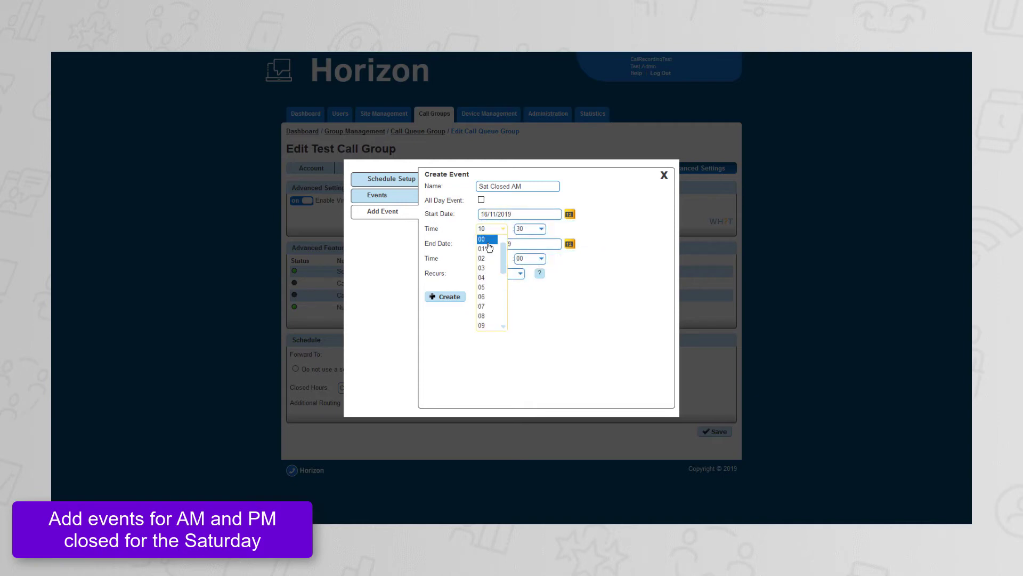
{"action": "left_click", "coordinate": [483, 238]}
{"action": "left_click", "coordinate": [529, 228]}
{"action": "scroll", "coordinate": [522, 260], "scroll_direction": "up", "scroll_amount": 2}
{"action": "scroll", "coordinate": [522, 259], "scroll_direction": "up", "scroll_amount": 3}
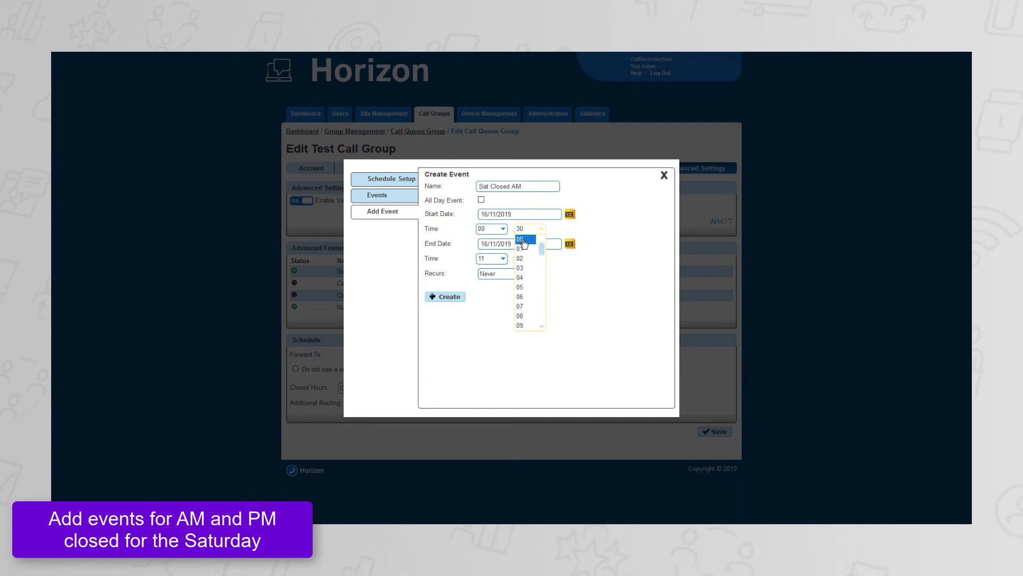
{"action": "left_click", "coordinate": [521, 236]}
Set the end time of the Sat Closed AM event to 09:59 and create the event.
{"action": "left_click", "coordinate": [494, 258]}
{"action": "scroll", "coordinate": [493, 286], "scroll_direction": "up", "scroll_amount": 1}
{"action": "left_click", "coordinate": [490, 280]}
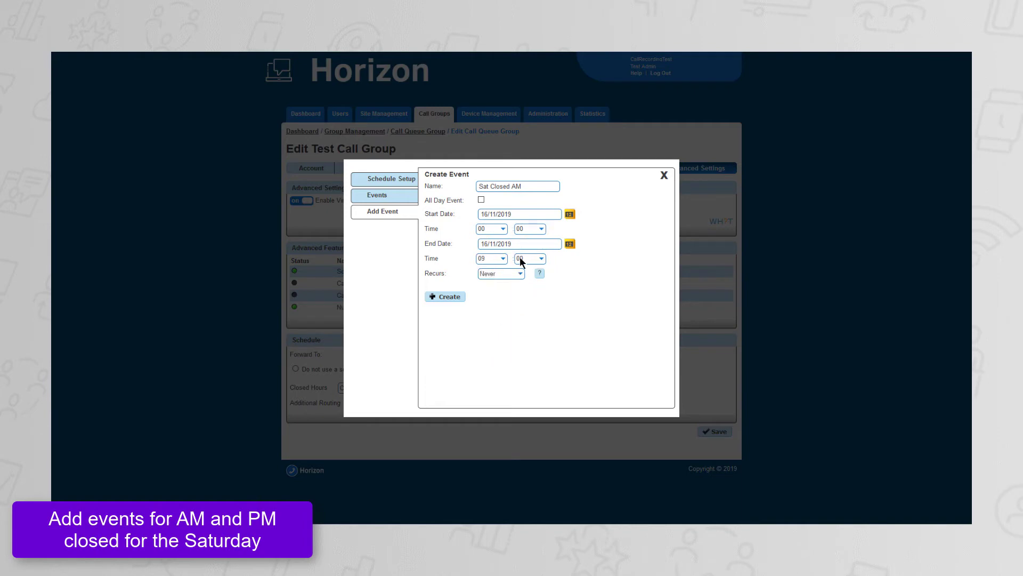
{"action": "left_click", "coordinate": [530, 258]}
{"action": "scroll", "coordinate": [523, 302], "scroll_direction": "down", "scroll_amount": 8}
{"action": "scroll", "coordinate": [523, 302], "scroll_direction": "down", "scroll_amount": 9}
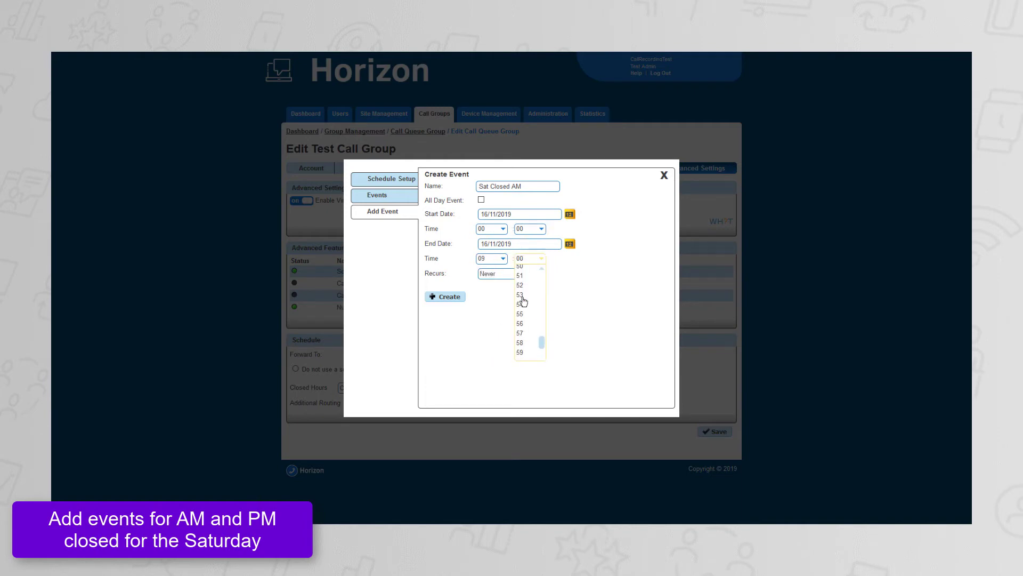
{"action": "left_click", "coordinate": [522, 352]}
{"action": "left_click", "coordinate": [453, 297]}
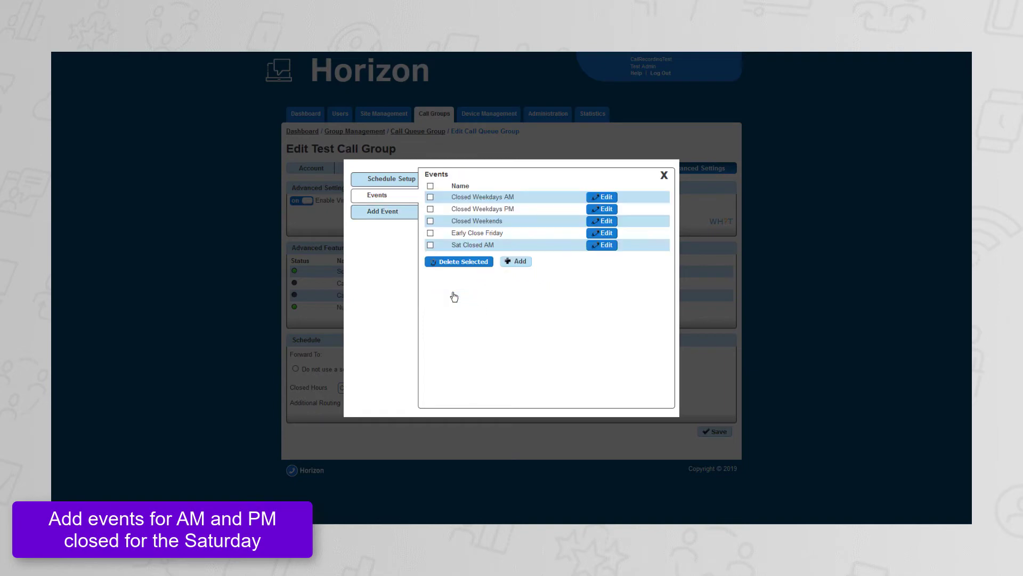
Add another event named Sat Closed PM and turn off its all-day setting.
{"action": "left_click", "coordinate": [504, 188]}
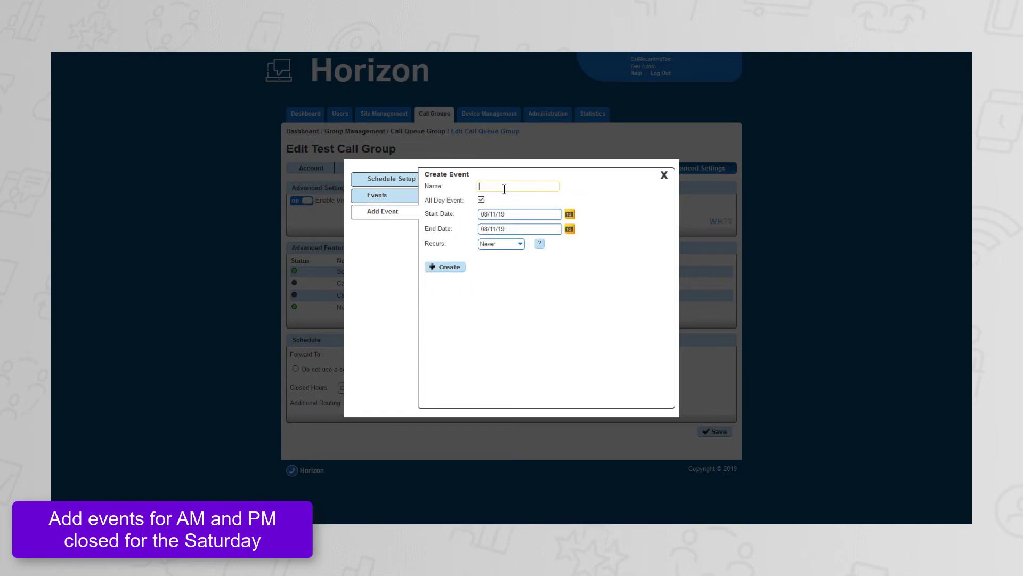
{"action": "type", "text": "Sat Closed PM"}
{"action": "left_click", "coordinate": [481, 199]}
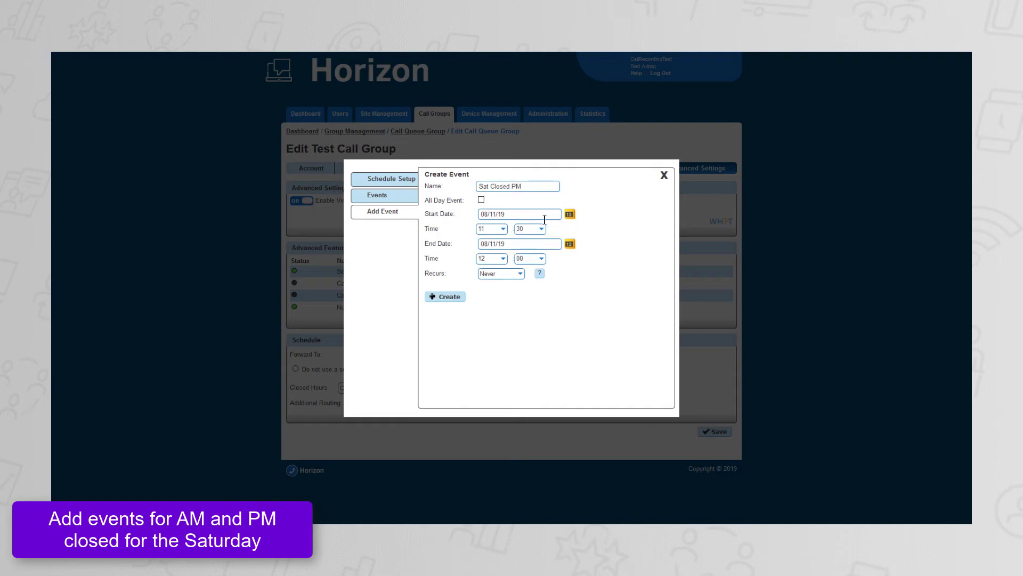
Set both the start and end dates of the Sat Closed PM event to 16/11/2019.
{"action": "left_click", "coordinate": [569, 214]}
{"action": "left_click", "coordinate": [575, 268]}
{"action": "left_click", "coordinate": [570, 244]}
{"action": "left_click", "coordinate": [575, 298]}
Set the start time of the Sat Closed PM event to 16:00.
{"action": "left_click", "coordinate": [503, 230]}
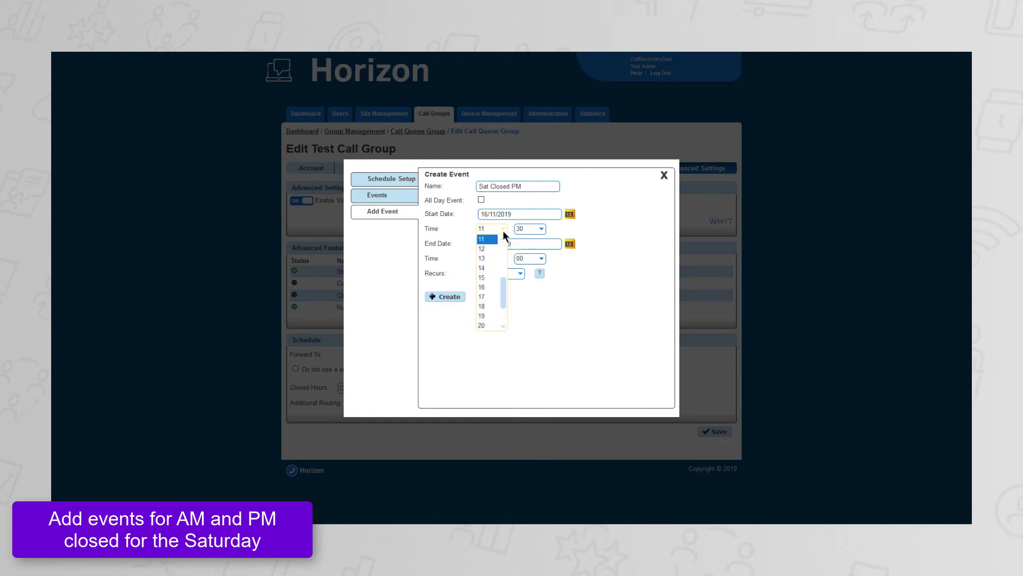
{"action": "left_click", "coordinate": [498, 287]}
{"action": "left_click", "coordinate": [530, 228]}
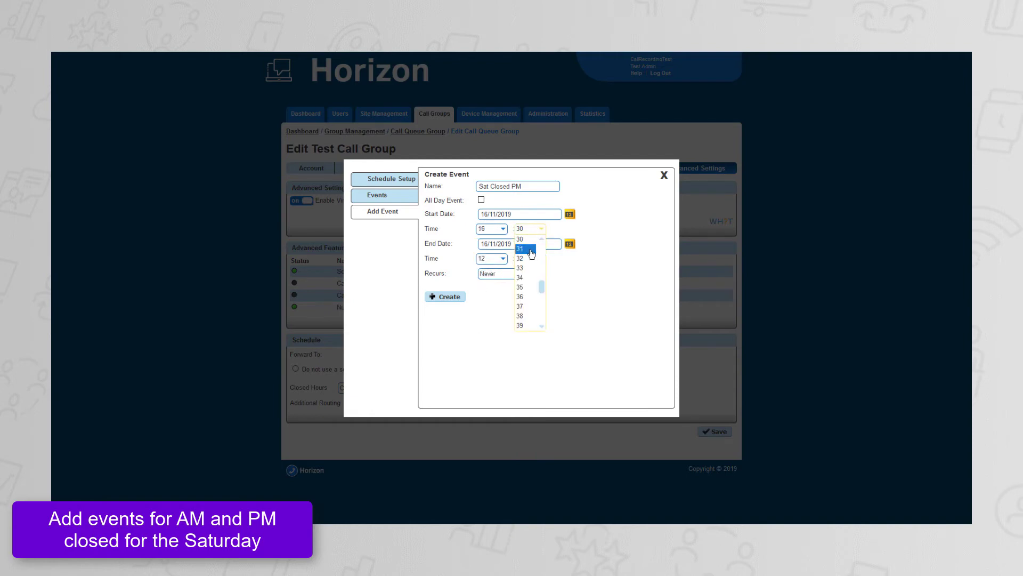
{"action": "scroll", "coordinate": [531, 254], "scroll_direction": "up", "scroll_amount": 3}
{"action": "scroll", "coordinate": [531, 254], "scroll_direction": "up", "scroll_amount": 6}
{"action": "left_click", "coordinate": [527, 238]}
Set the end time of the Sat Closed PM event to 23:59 and create the event.
{"action": "left_click", "coordinate": [495, 259]}
{"action": "scroll", "coordinate": [486, 325], "scroll_direction": "down", "scroll_amount": 3}
{"action": "left_click", "coordinate": [484, 353]}
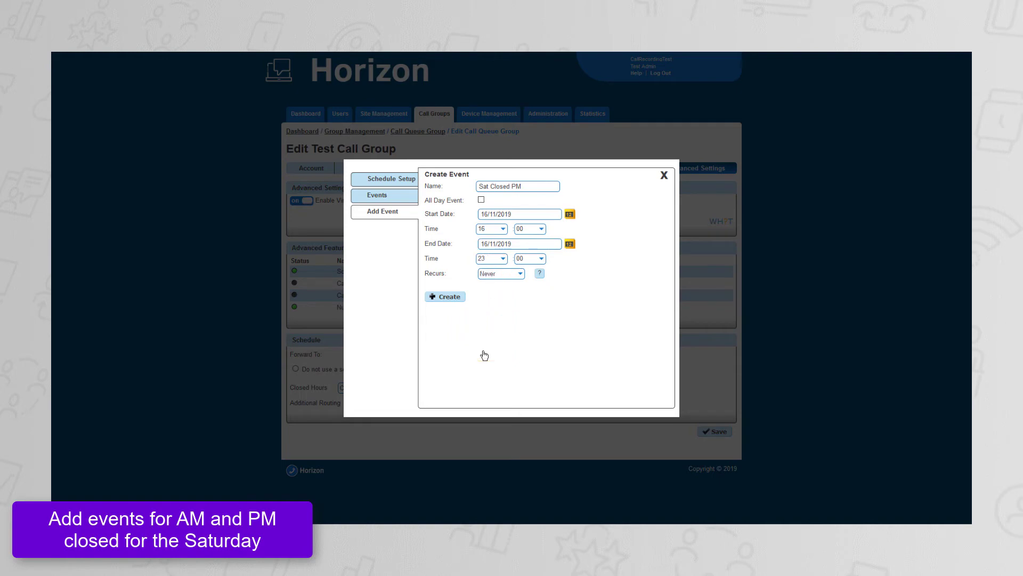
{"action": "left_click", "coordinate": [525, 259]}
{"action": "scroll", "coordinate": [530, 299], "scroll_direction": "down", "scroll_amount": 7}
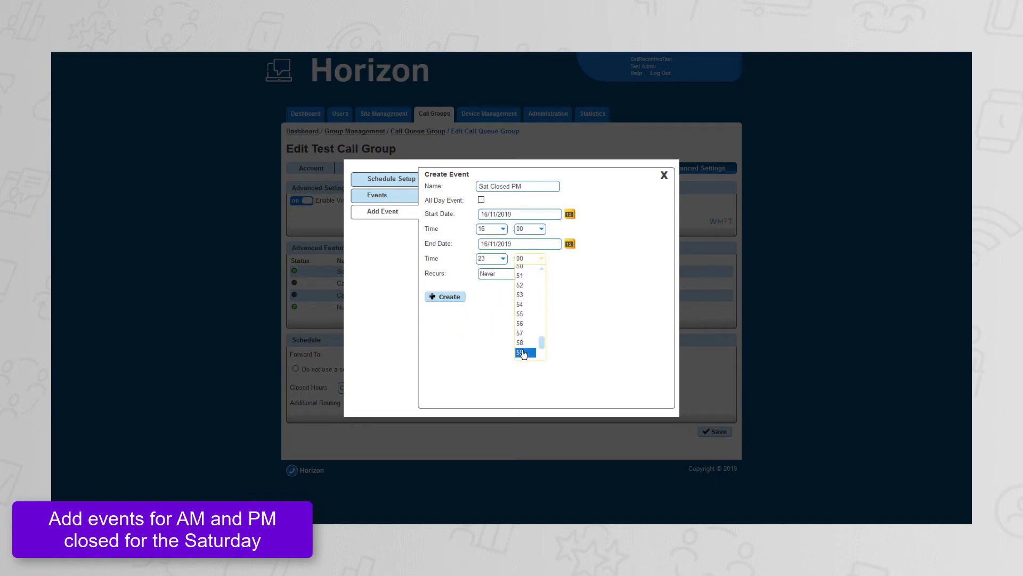
{"action": "left_click", "coordinate": [522, 354]}
{"action": "left_click", "coordinate": [453, 297]}
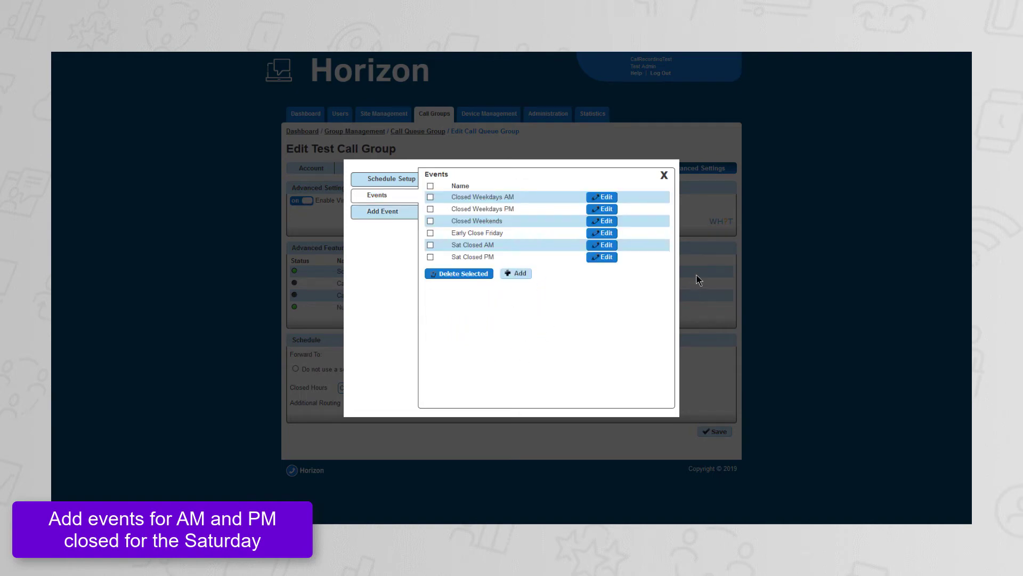
Close the events window and view the calendar of the Closed Weekdays schedule.
{"action": "left_click", "coordinate": [663, 174]}
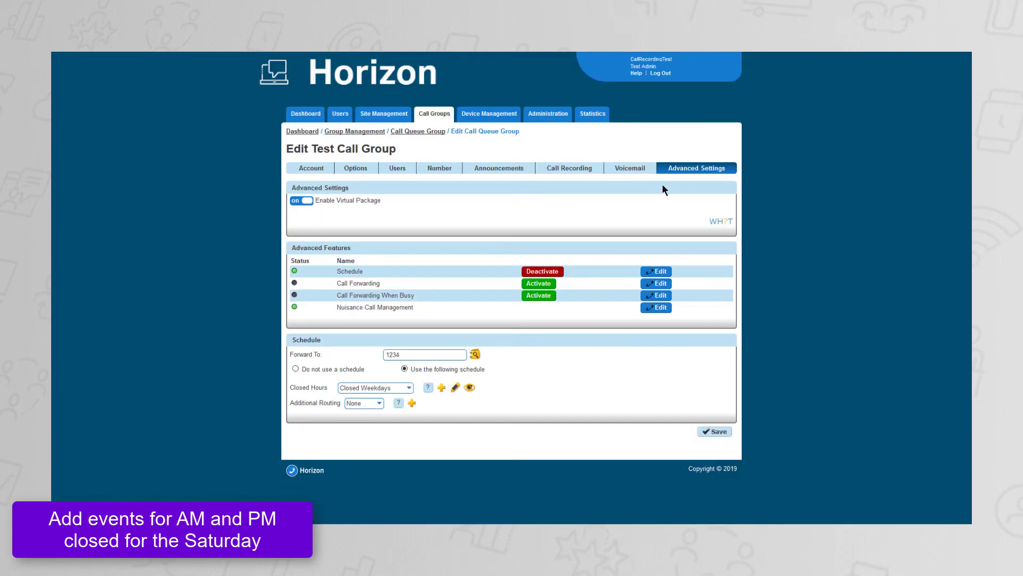
{"action": "left_click", "coordinate": [469, 388]}
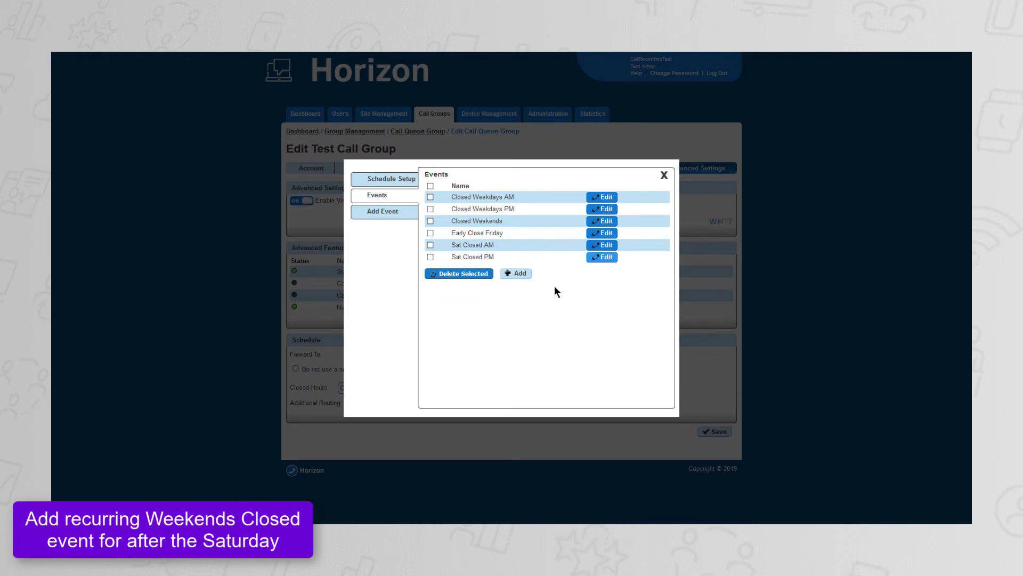
Add an all-day event named Closed Weekends 2 with start and end dates of 17/11/2019.
{"action": "left_click", "coordinate": [516, 273]}
{"action": "left_click", "coordinate": [510, 187]}
{"action": "type", "text": "Closed Weekends 2"}
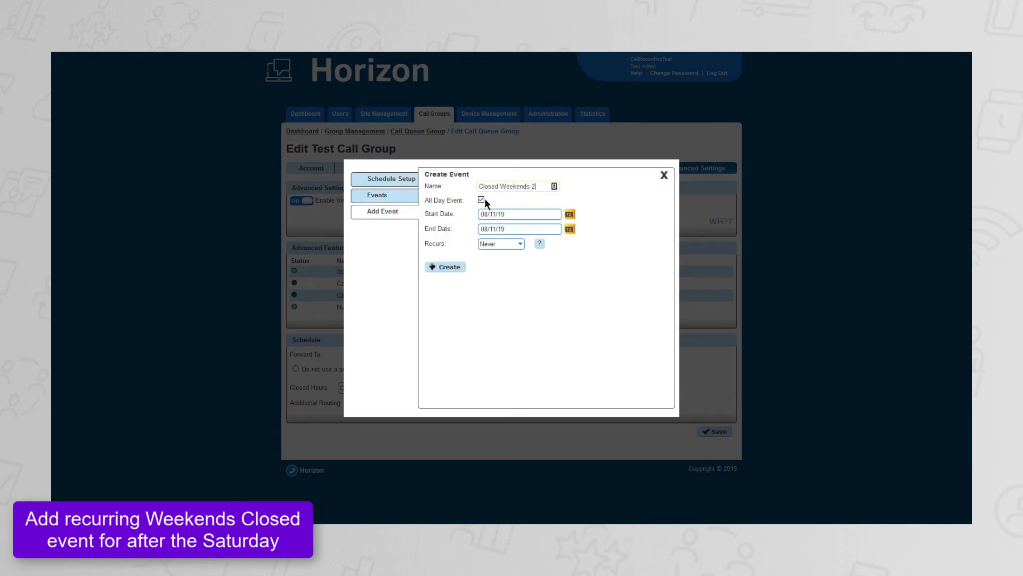
{"action": "left_click", "coordinate": [569, 214]}
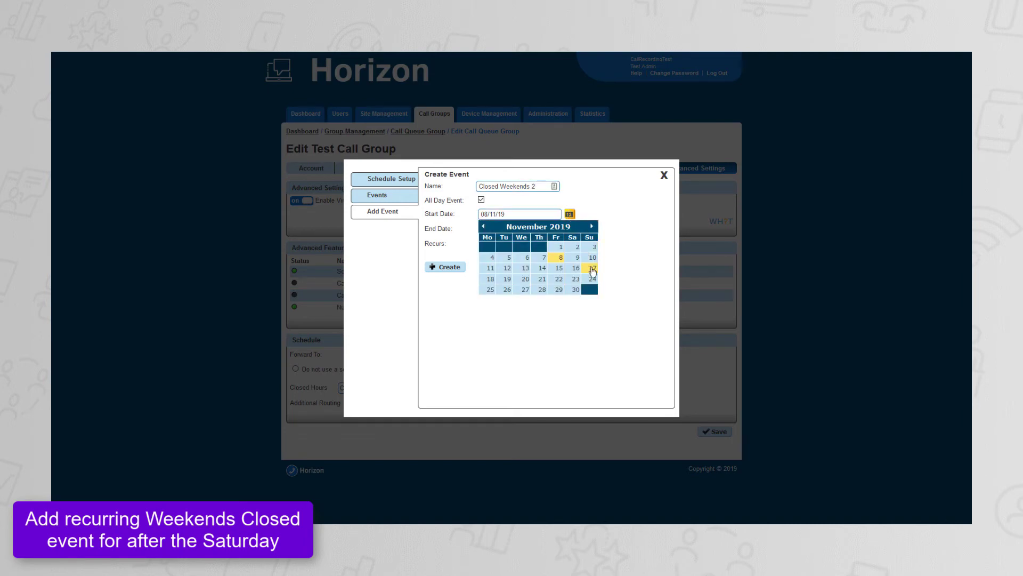
{"action": "left_click", "coordinate": [592, 269]}
{"action": "left_click", "coordinate": [570, 229]}
{"action": "left_click", "coordinate": [593, 285]}
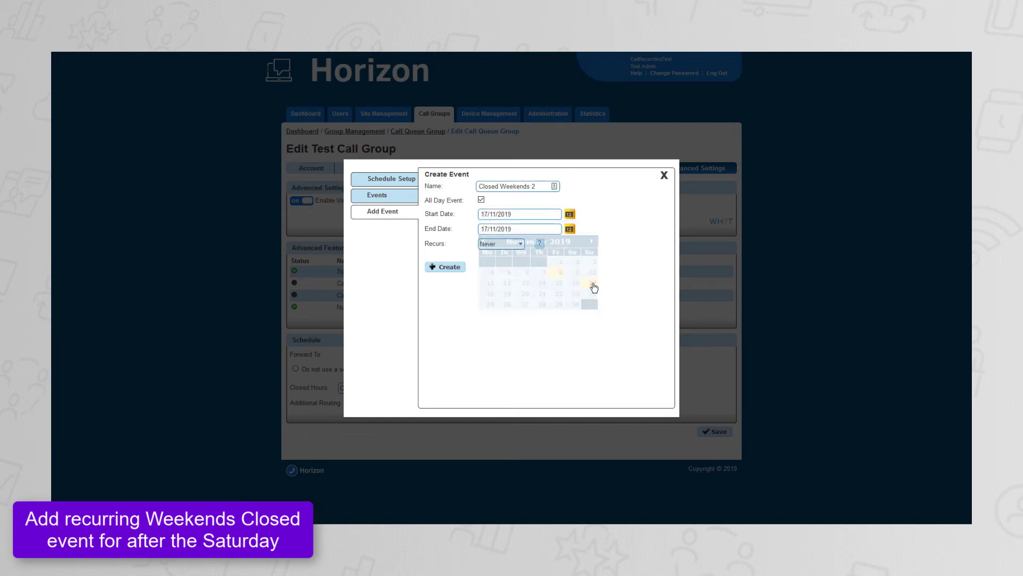
Make the Closed Weekends 2 event recur weekly on Saturday and Sunday without an end, and create it.
{"action": "left_click", "coordinate": [511, 244]}
{"action": "left_click", "coordinate": [502, 274]}
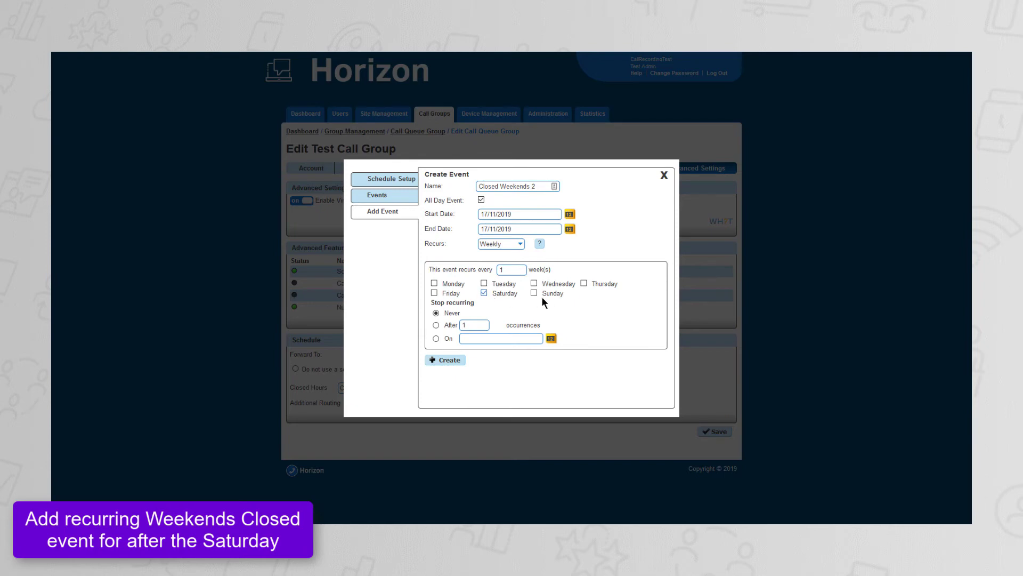
{"action": "left_click", "coordinate": [449, 360]}
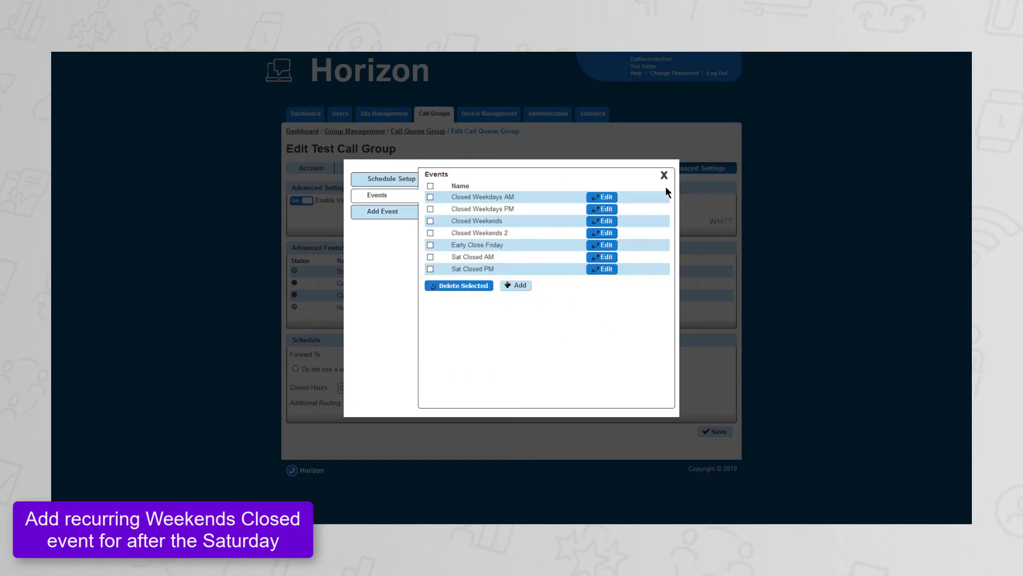
Close the events window and review the Closed Weekdays calendar with the new weekend event.
{"action": "left_click", "coordinate": [664, 175]}
{"action": "left_click", "coordinate": [472, 389]}
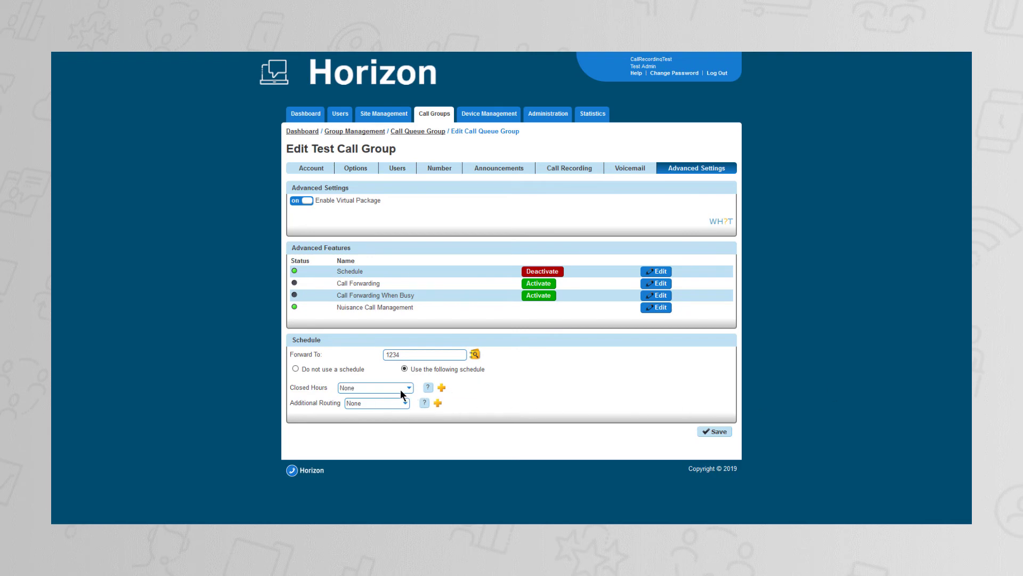
Choose Closed Weekdays for the closed hours and Bank Holidays for the additional routing.
{"action": "left_click", "coordinate": [401, 389]}
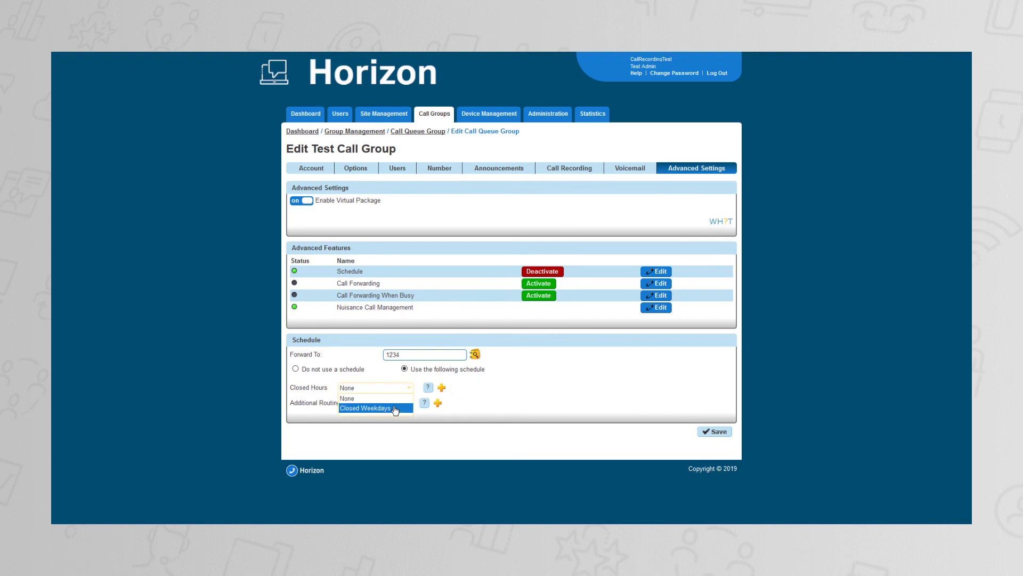
{"action": "left_click", "coordinate": [395, 408]}
{"action": "left_click", "coordinate": [398, 402]}
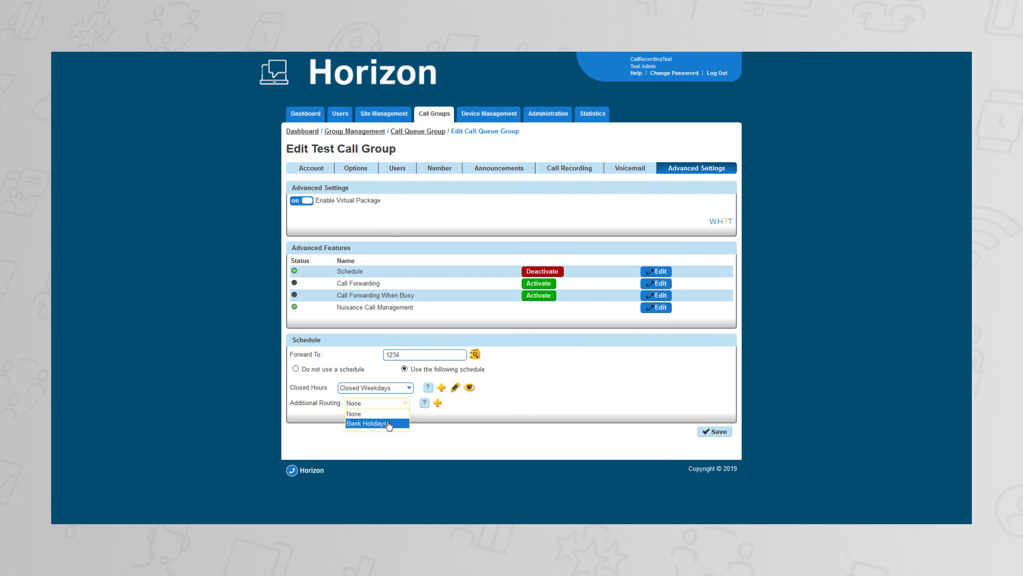
{"action": "left_click", "coordinate": [388, 424]}
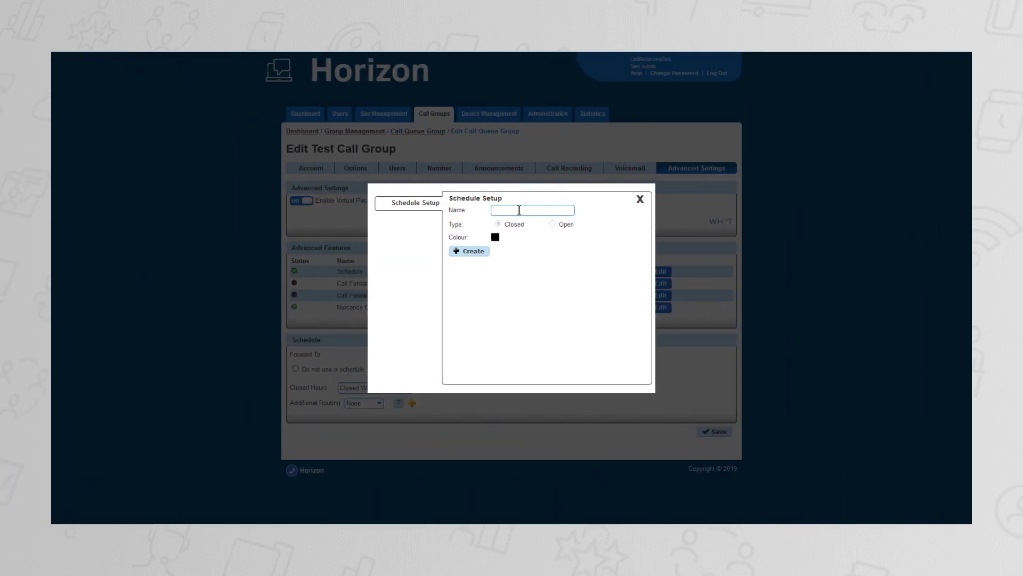
Create an additional routing schedule named Bank Holidays with the Closed type.
{"action": "left_click", "coordinate": [519, 210]}
{"action": "type", "text": "Bank Holidays"}
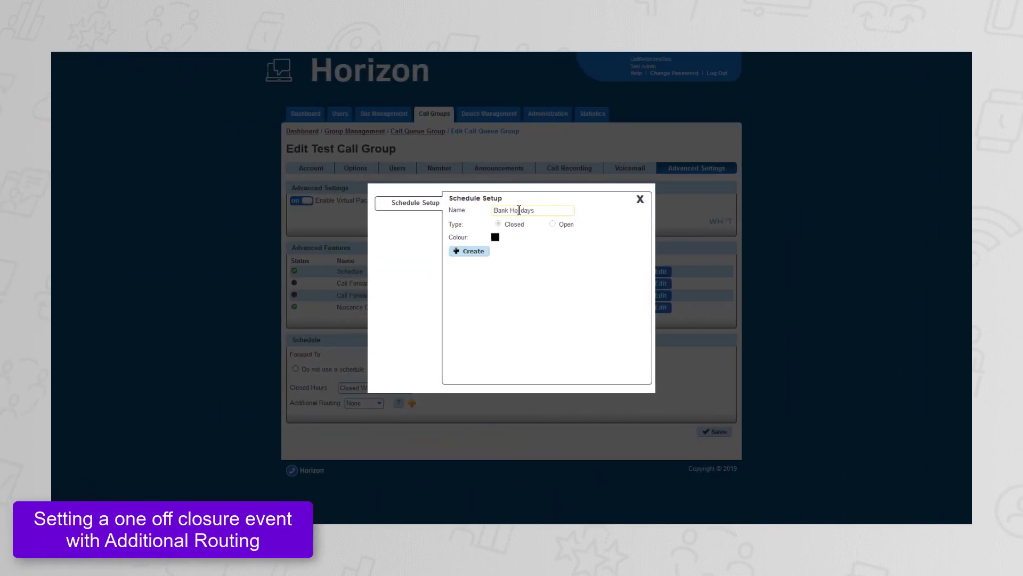
{"action": "left_click", "coordinate": [457, 254]}
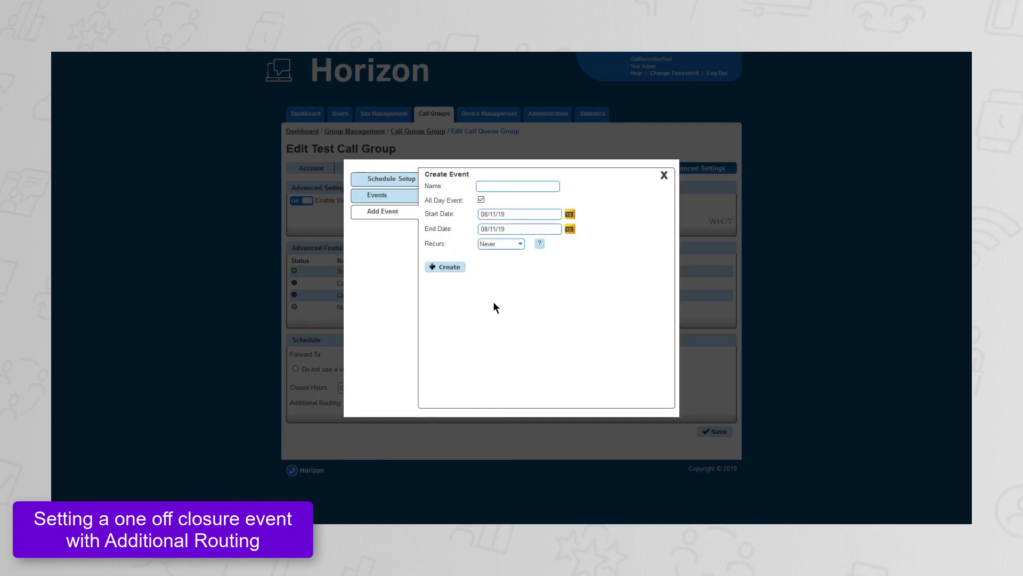
Create an all-day Christmas Day event in the Bank Holidays schedule, starting and ending on 25/12/2019.
{"action": "left_click", "coordinate": [510, 188]}
{"action": "type", "text": "Christmas Day"}
{"action": "left_click", "coordinate": [570, 214]}
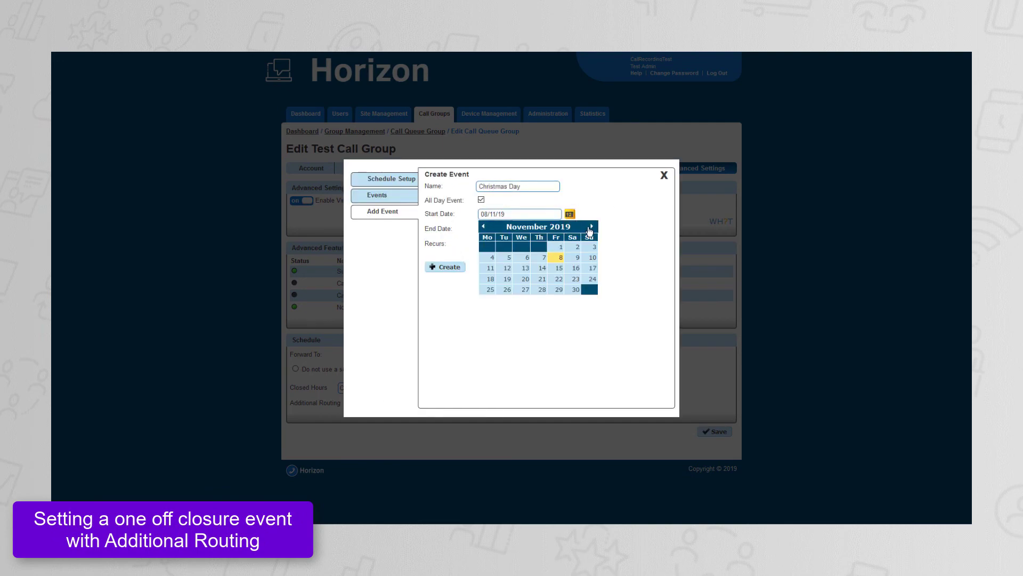
{"action": "left_click", "coordinate": [590, 232]}
{"action": "left_click", "coordinate": [530, 297]}
{"action": "left_click", "coordinate": [570, 228]}
{"action": "left_click", "coordinate": [592, 242]}
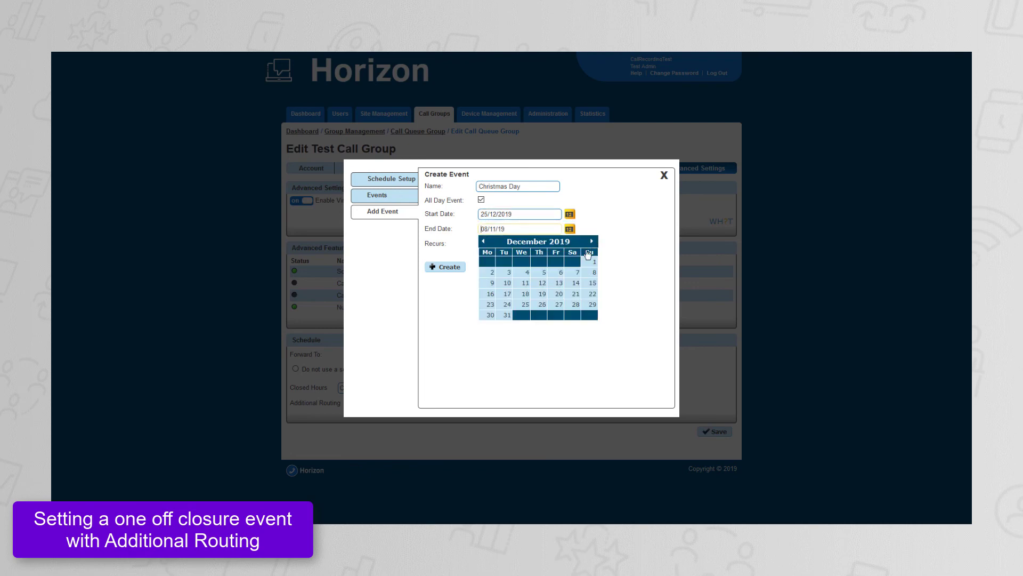
{"action": "left_click", "coordinate": [539, 308]}
{"action": "left_click", "coordinate": [447, 268]}
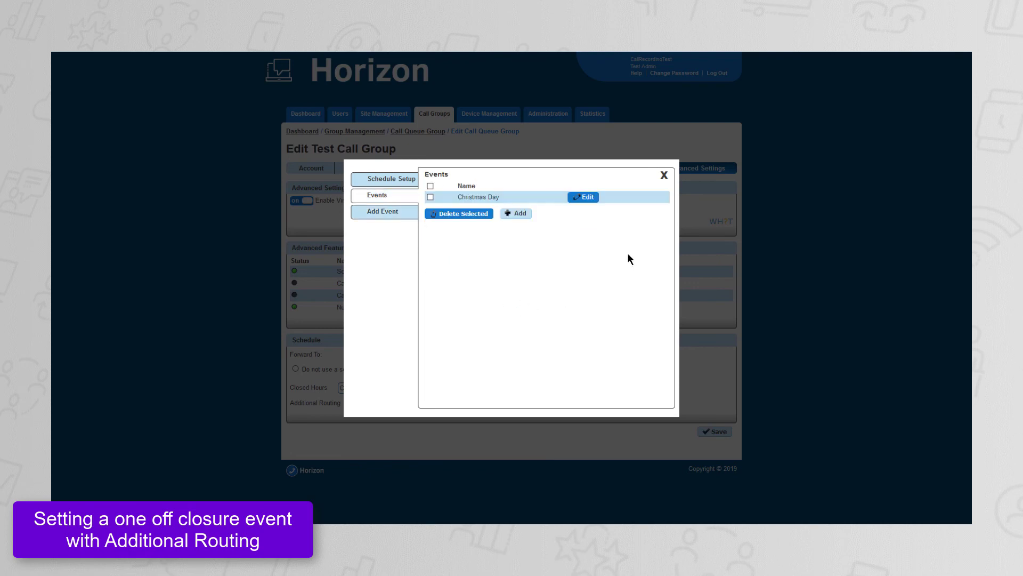
Close the events window and view the Bank Holidays schedule's calendar for the following month.
{"action": "left_click", "coordinate": [664, 176]}
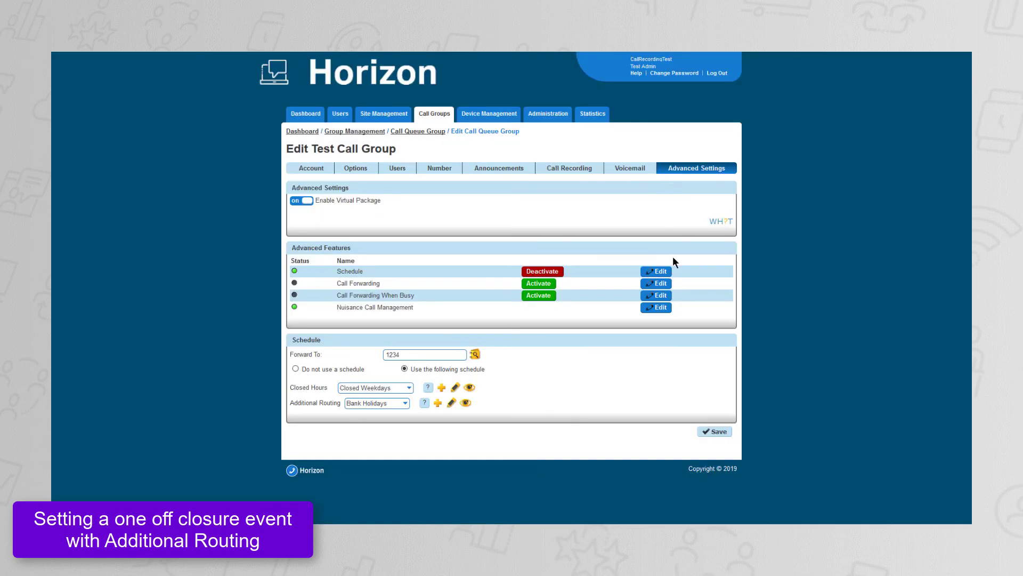
{"action": "left_click", "coordinate": [470, 404]}
{"action": "left_click", "coordinate": [357, 187]}
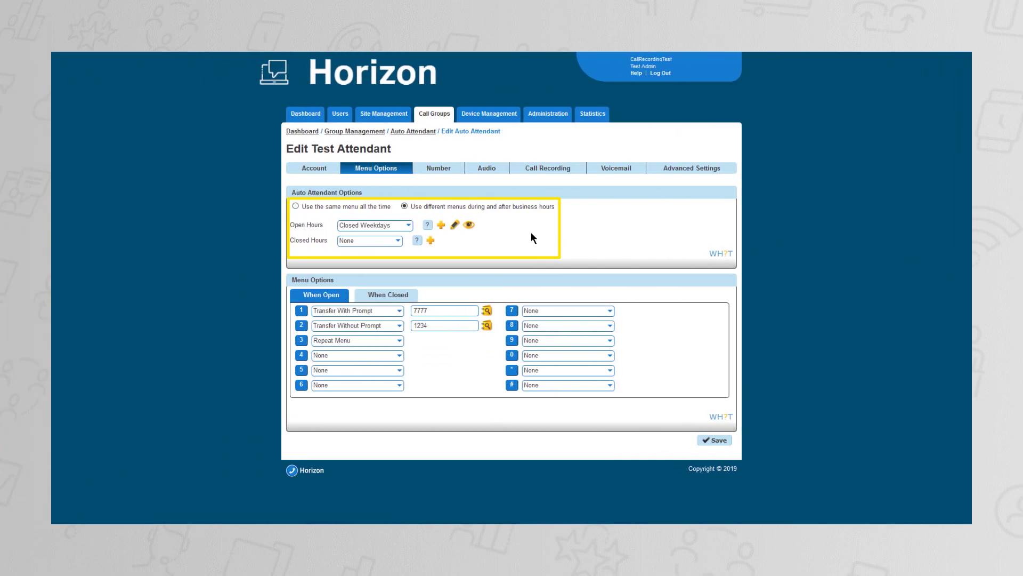
View the calendar of the schedule used for the Test Attendant's open hours.
{"action": "left_click", "coordinate": [469, 226]}
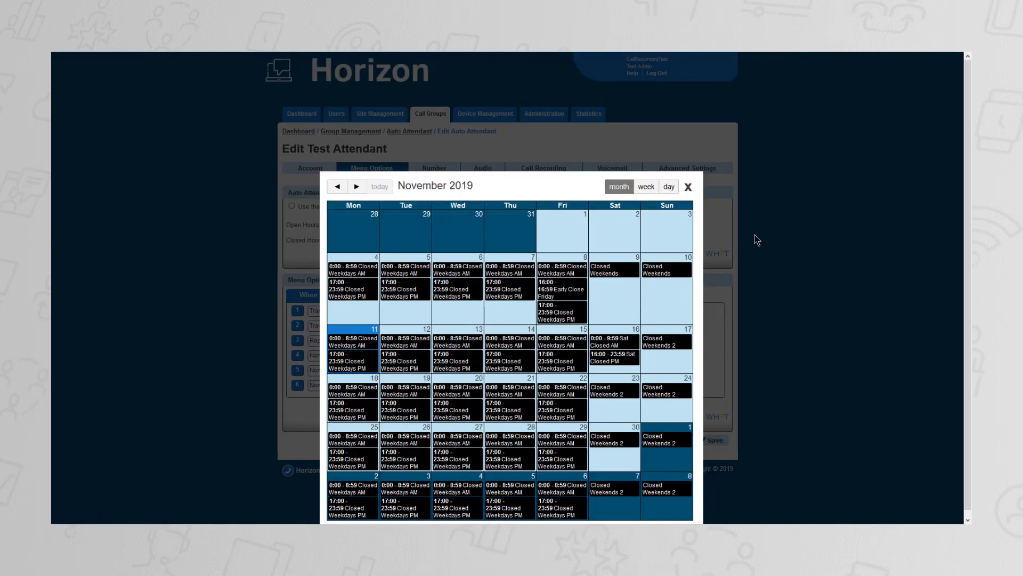